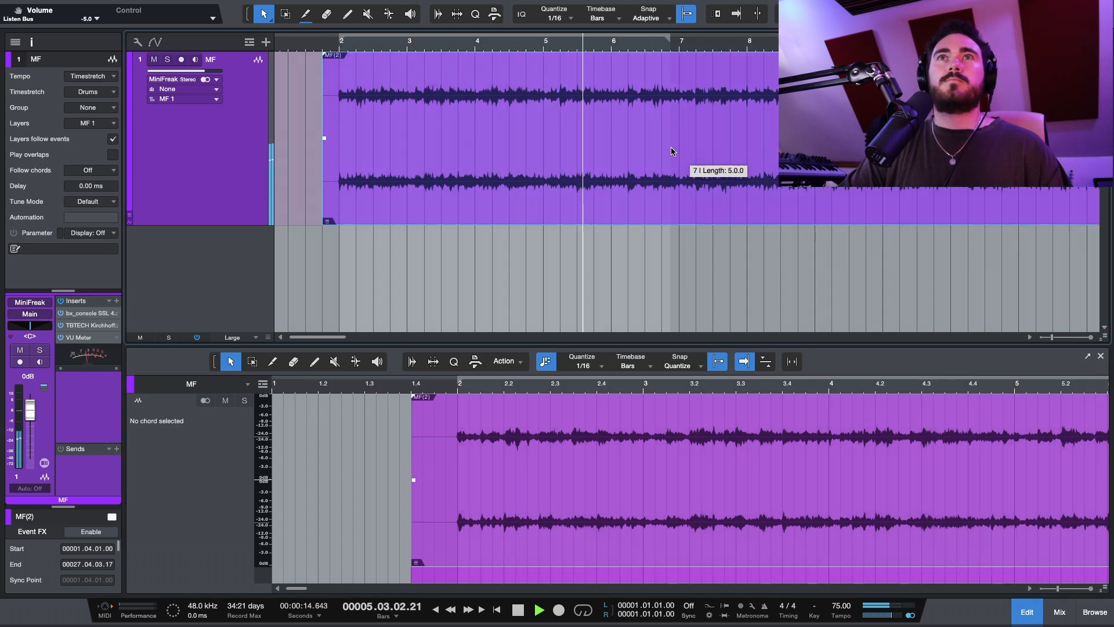
# Stop playback, turn on looping for bars 2 to 6, and close the audio editor
pyautogui.press('space')
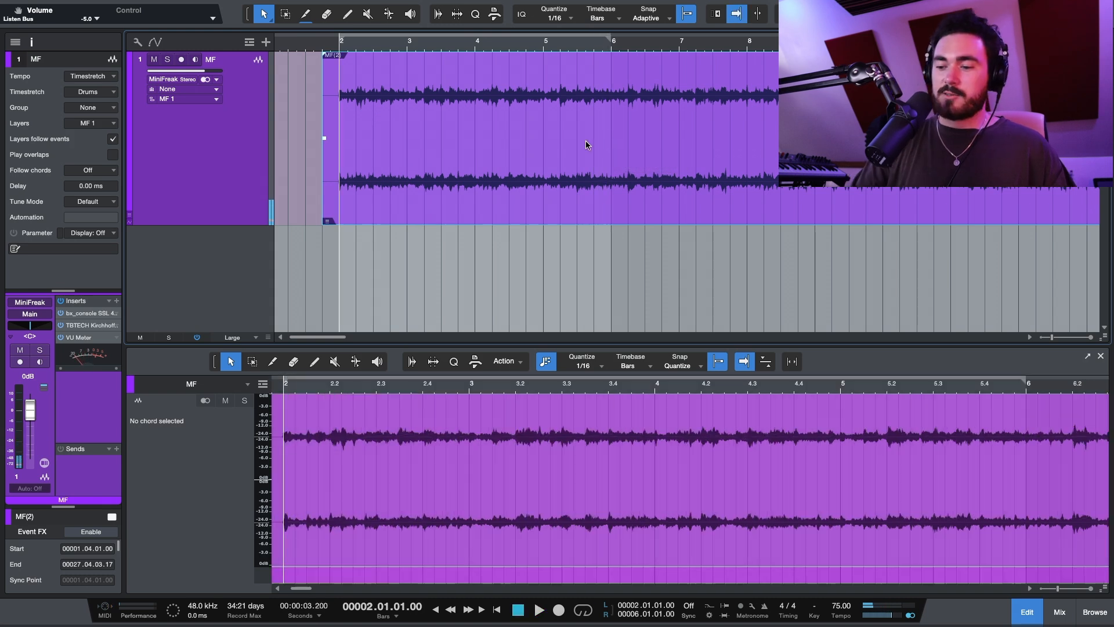
pyautogui.press('/')
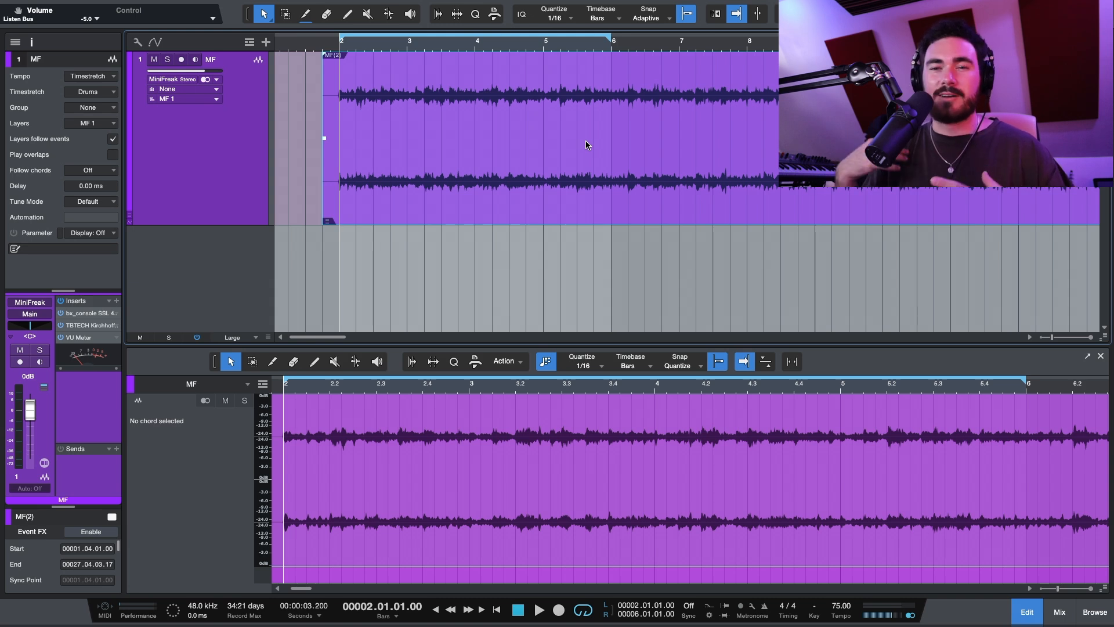
pyautogui.doubleClick(587, 145)
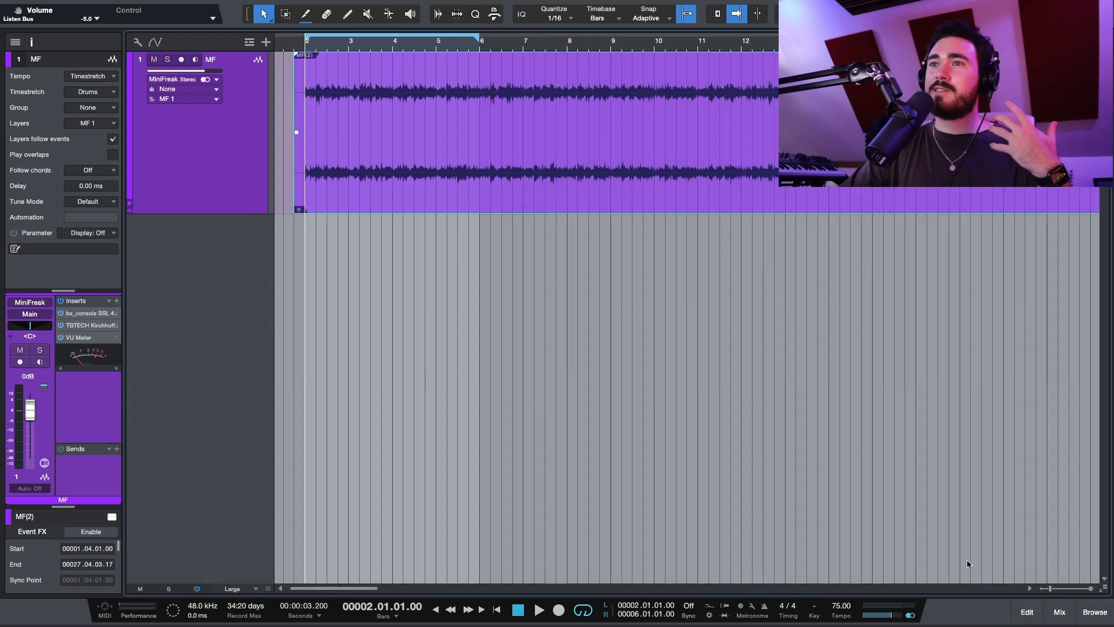
# Add Analog Lab V from the instrument library as a new instrument track below MF
pyautogui.click(1095, 612)
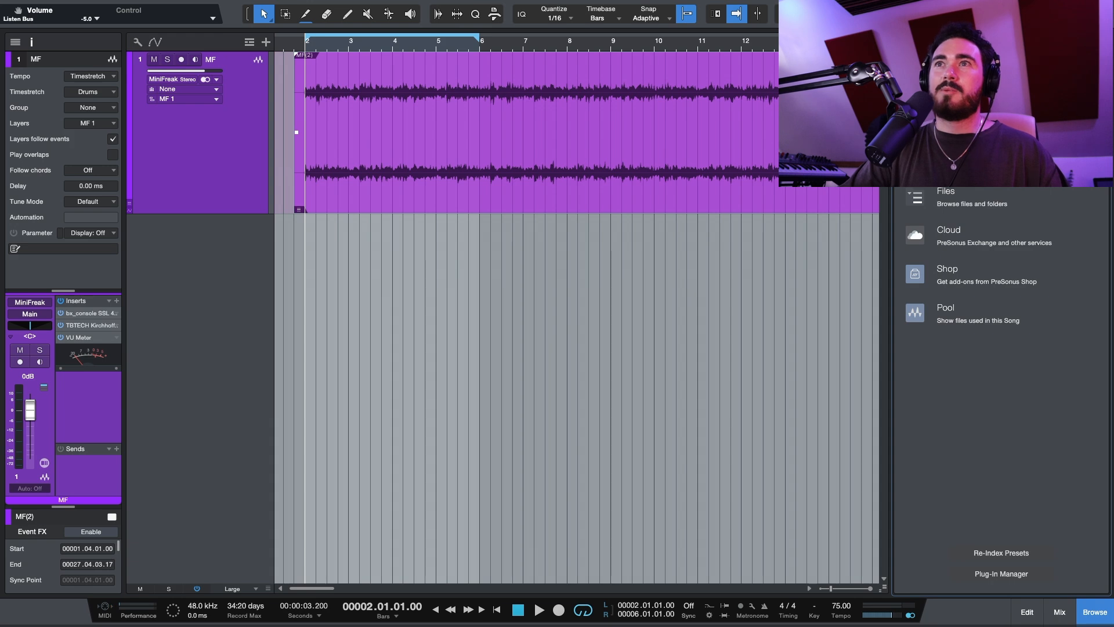
pyautogui.click(949, 80)
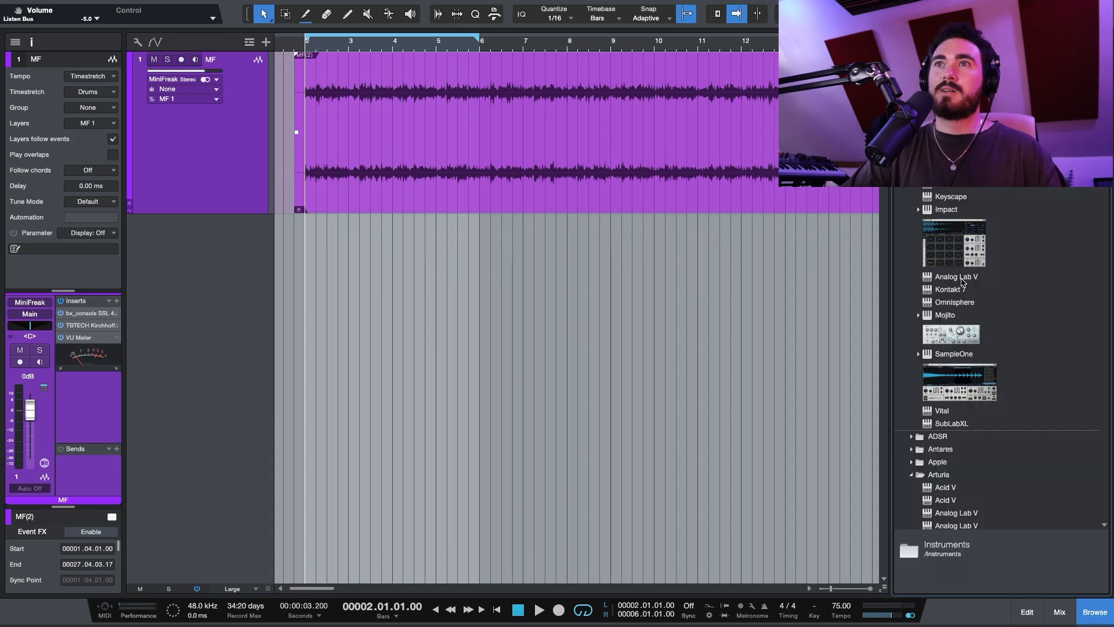
pyautogui.moveTo(962, 279); pyautogui.dragTo(681, 359)
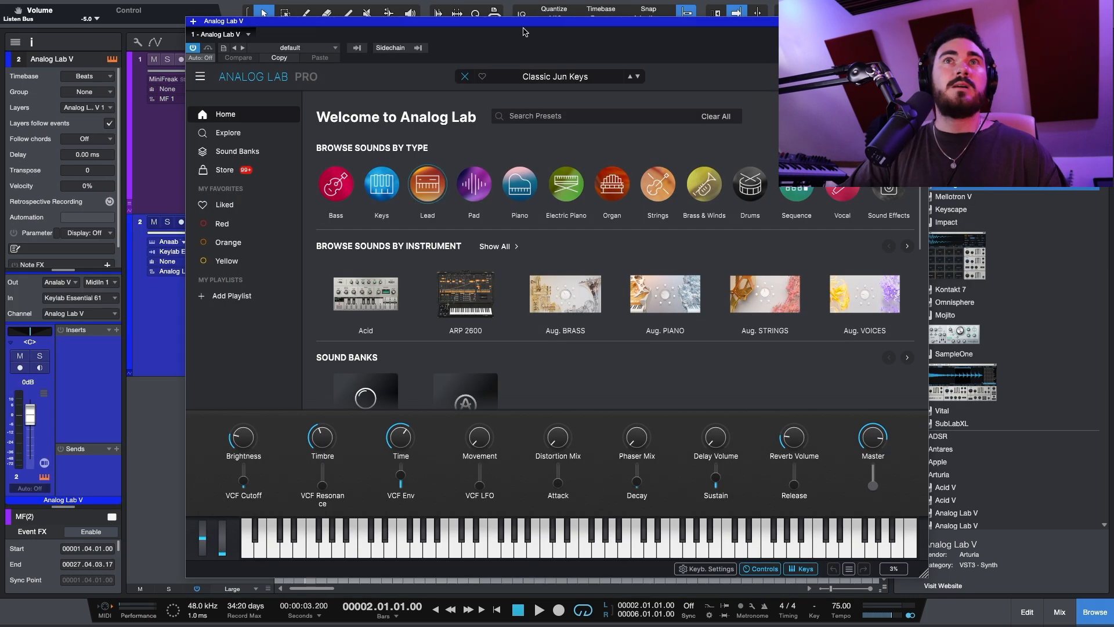
pyautogui.moveTo(530, 23); pyautogui.dragTo(429, 39)
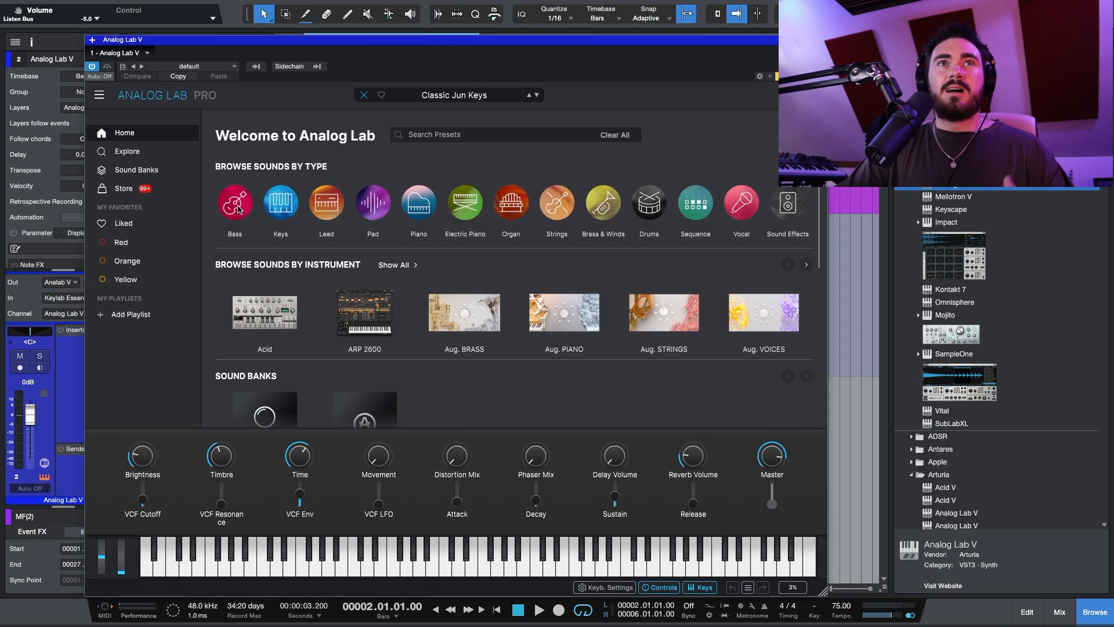
# Filter the Analog Lab presets by Bass, load the Dark Reese preset, and close the instrument window
pyautogui.moveTo(237, 220)
pyautogui.click(263, 374)
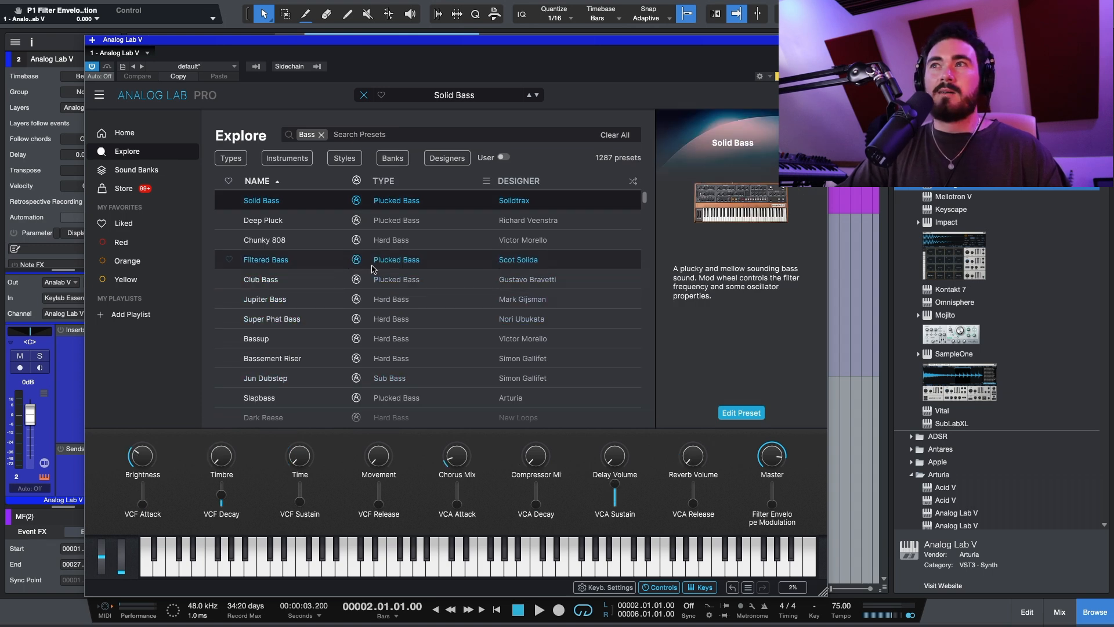
pyautogui.click(317, 338)
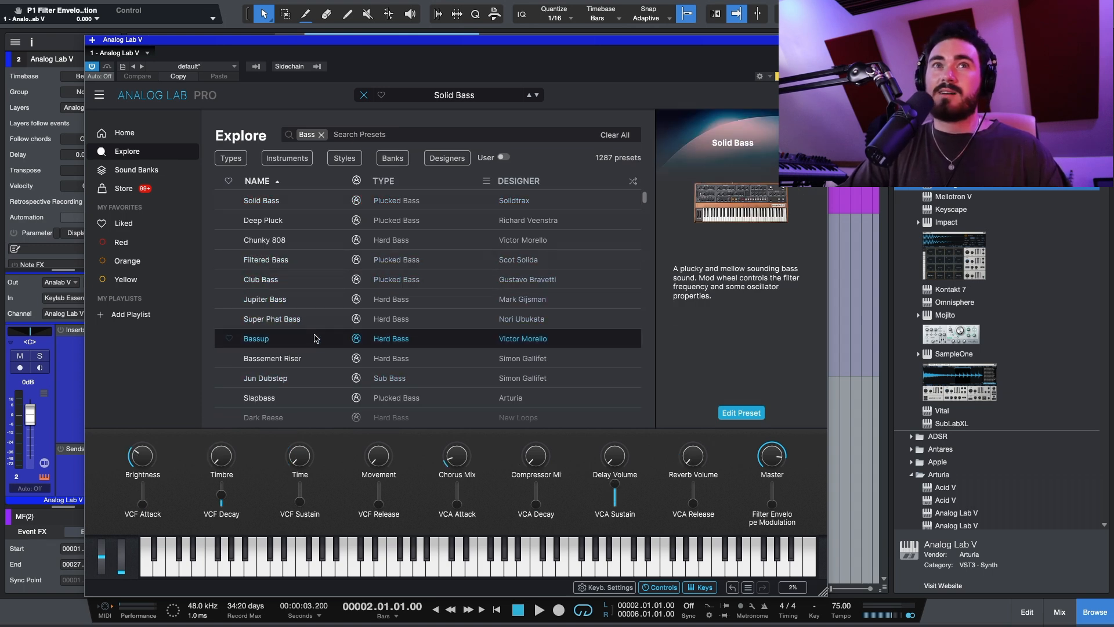
pyautogui.click(291, 382)
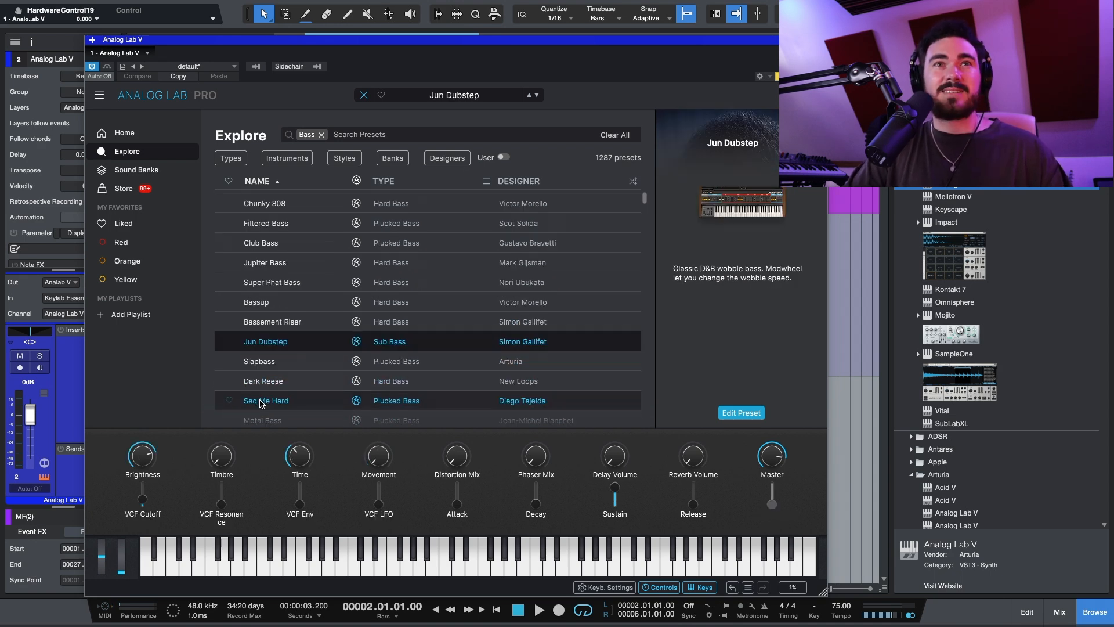
pyautogui.scroll(-1, 288, 412)
pyautogui.click(302, 380)
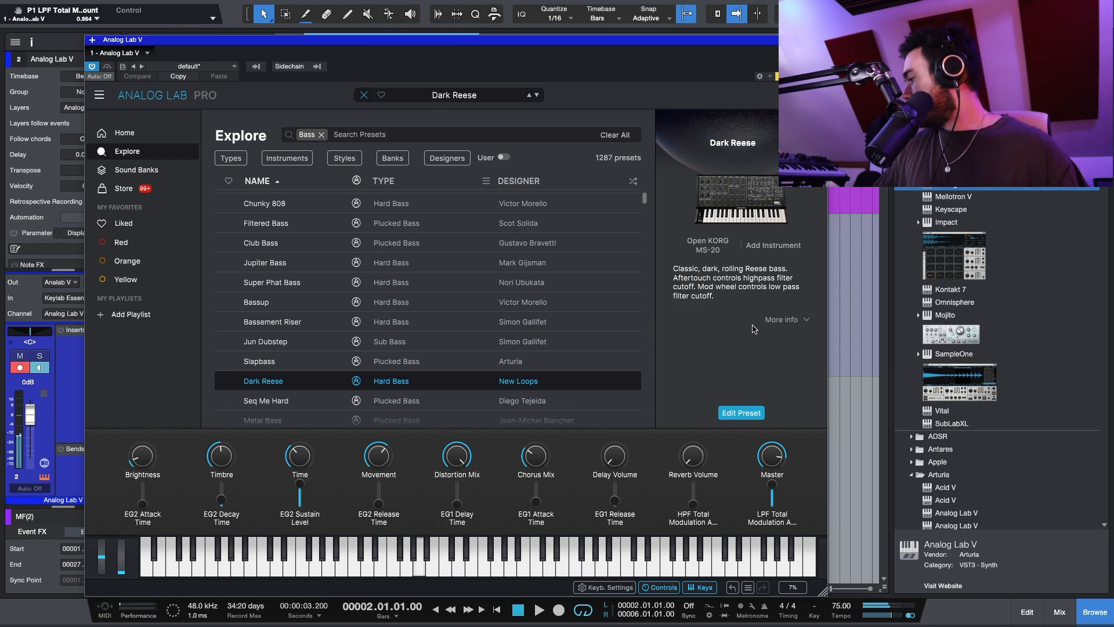
pyautogui.click(820, 40)
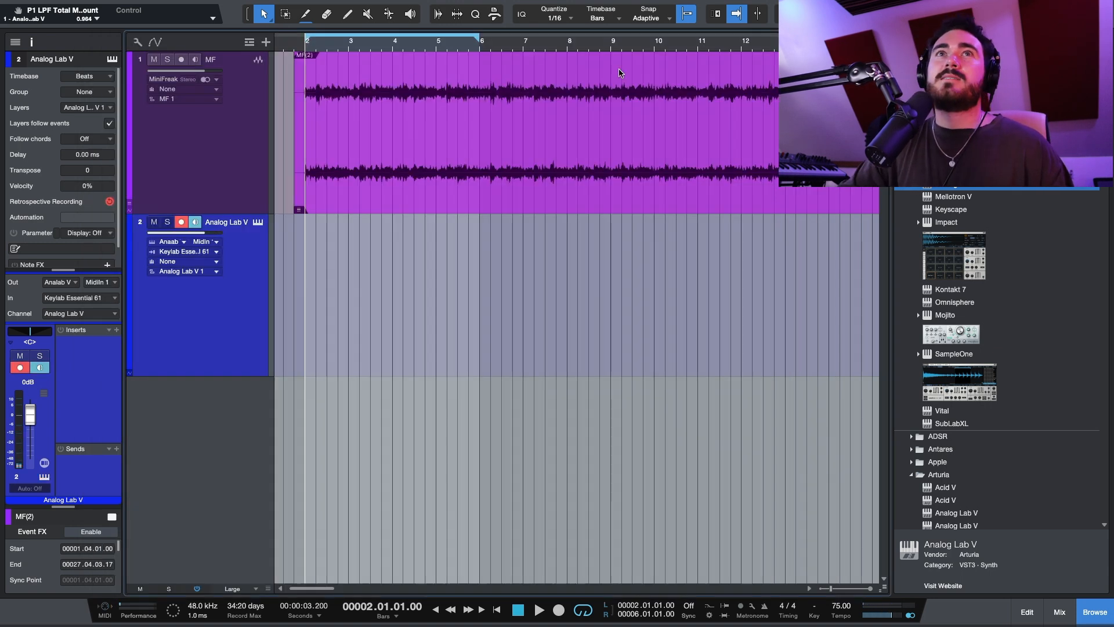
# Listen to the MF track soloed from bar 2
pyautogui.scroll(-5, 426, 141)
pyautogui.scroll(2, 406, 140)
pyautogui.hscroll(-2, 385, 134)
pyautogui.click(357, 78)
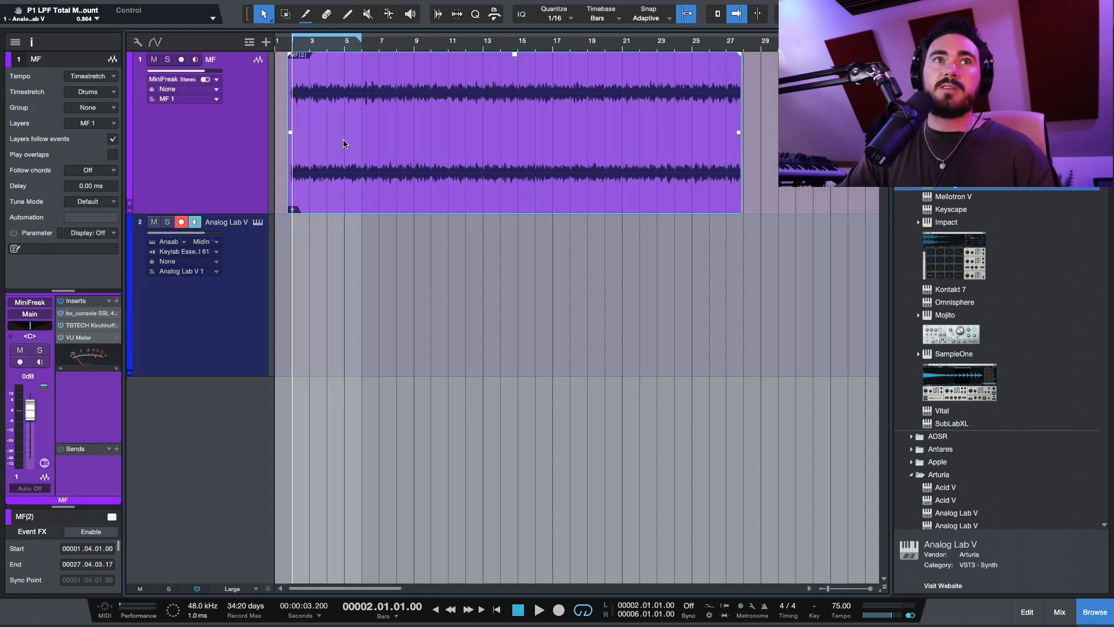
pyautogui.press('space')
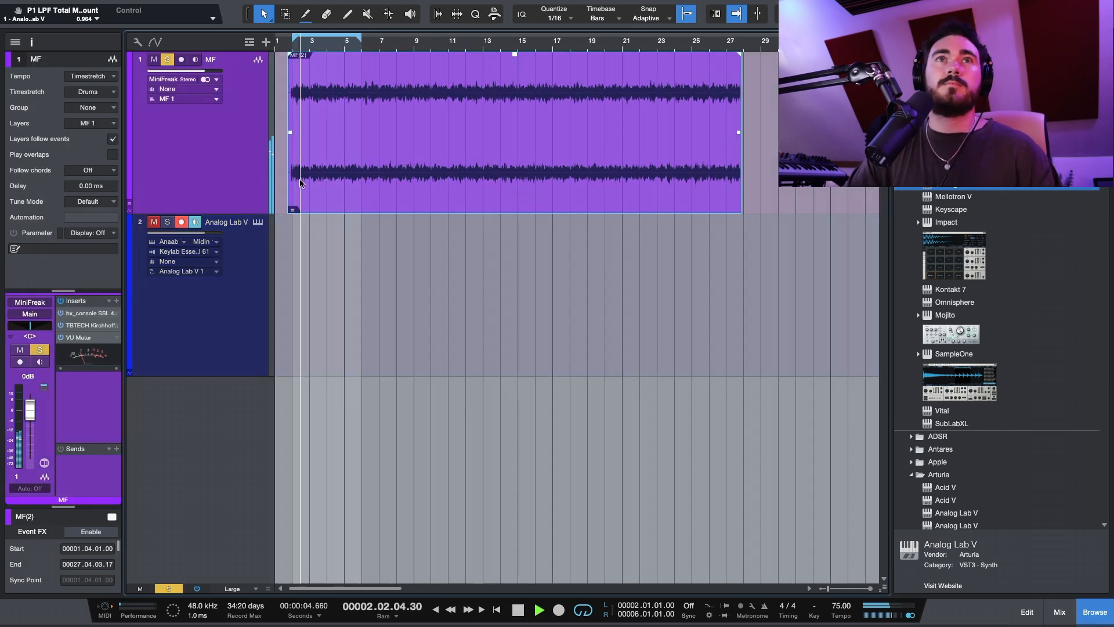
pyautogui.press('space')
pyautogui.press('s')
# Duplicate the MF track with its audio and insert ValhallaSupermassive on the copy
pyautogui.rightClick(244, 173)
pyautogui.click(279, 277)
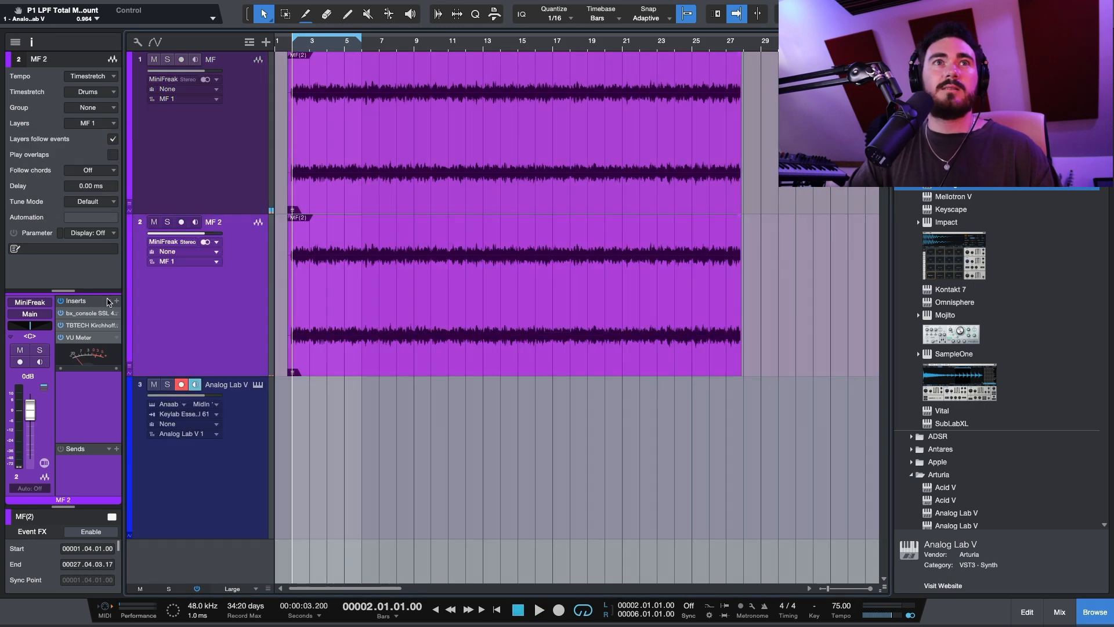
pyautogui.click(117, 301)
pyautogui.write('supermas')
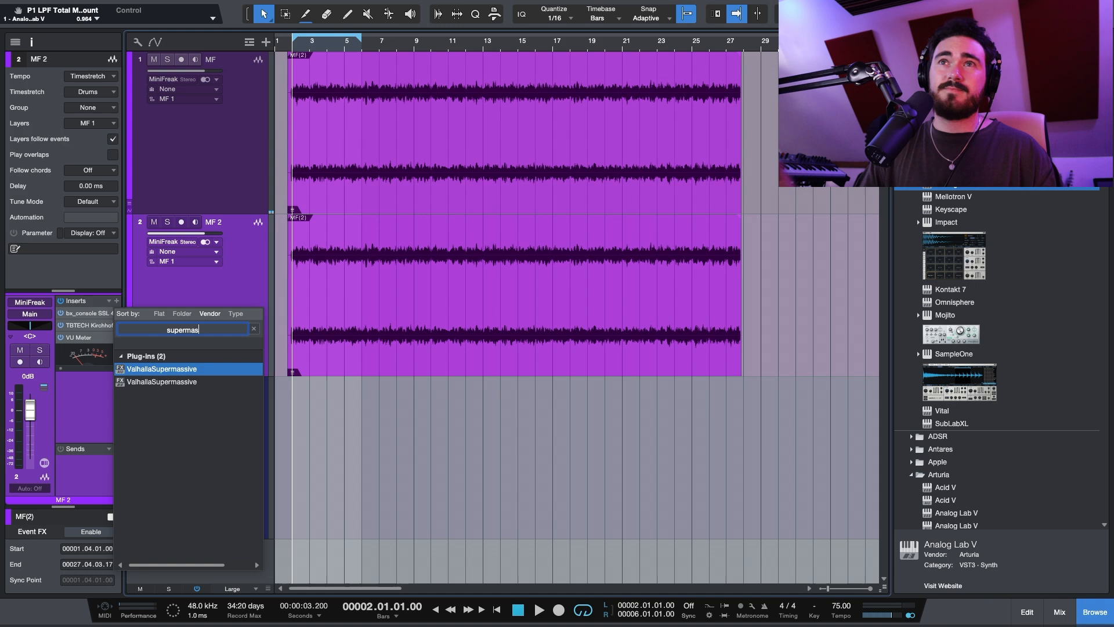
pyautogui.press('Return')
pyautogui.moveTo(524, 87); pyautogui.dragTo(368, 160)
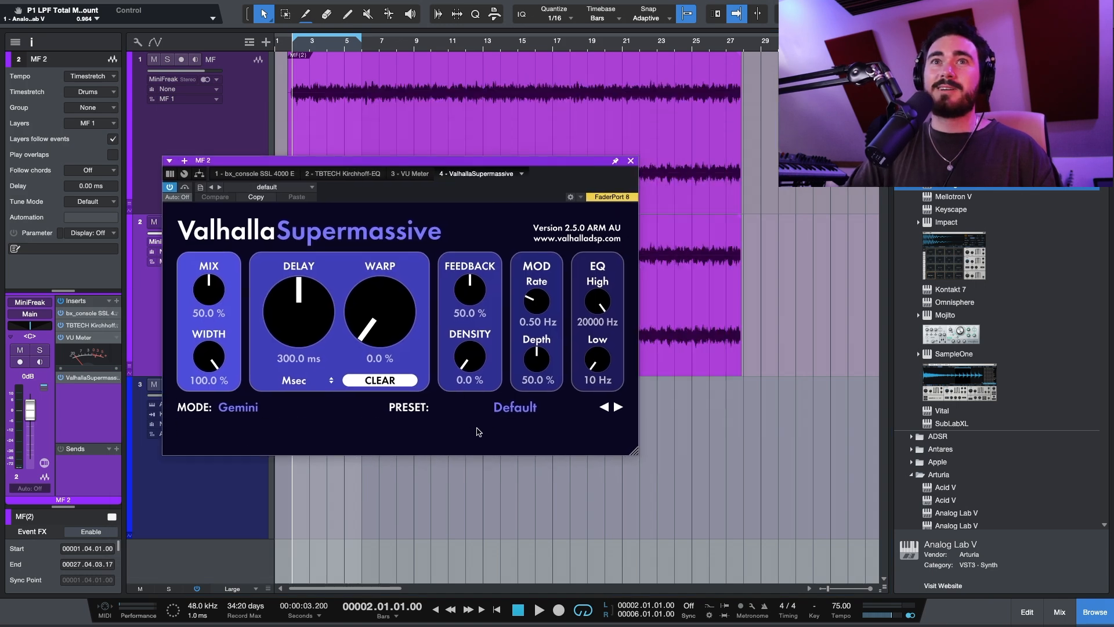
# Load the BensonArizona preset from Supermassive's Z-Massive reverbs
pyautogui.click(498, 421)
pyautogui.moveTo(505, 341)
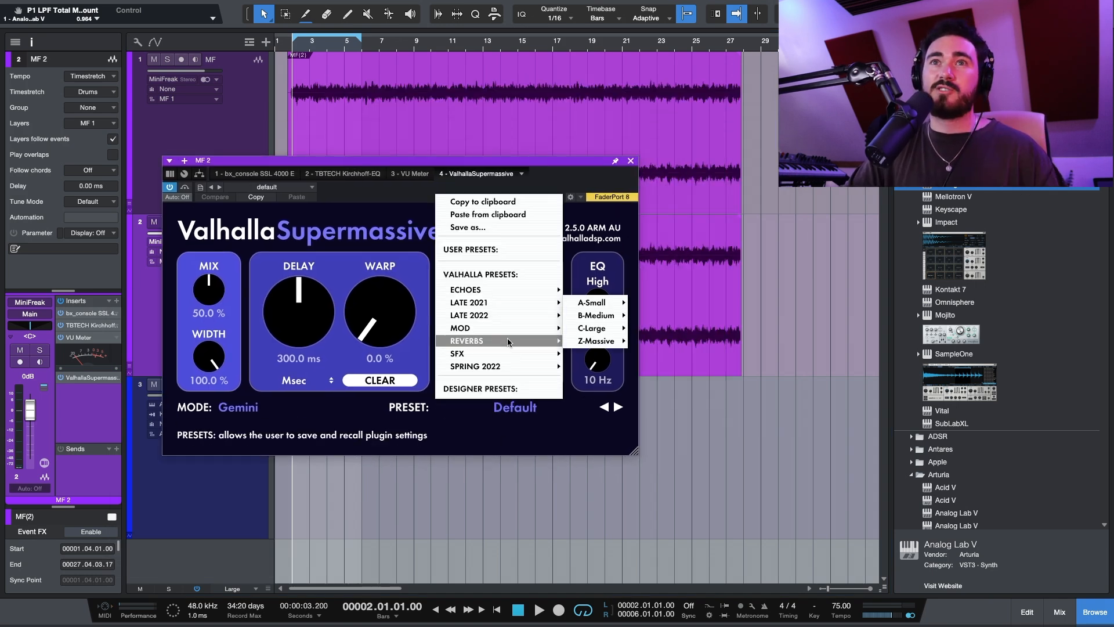
pyautogui.moveTo(580, 340)
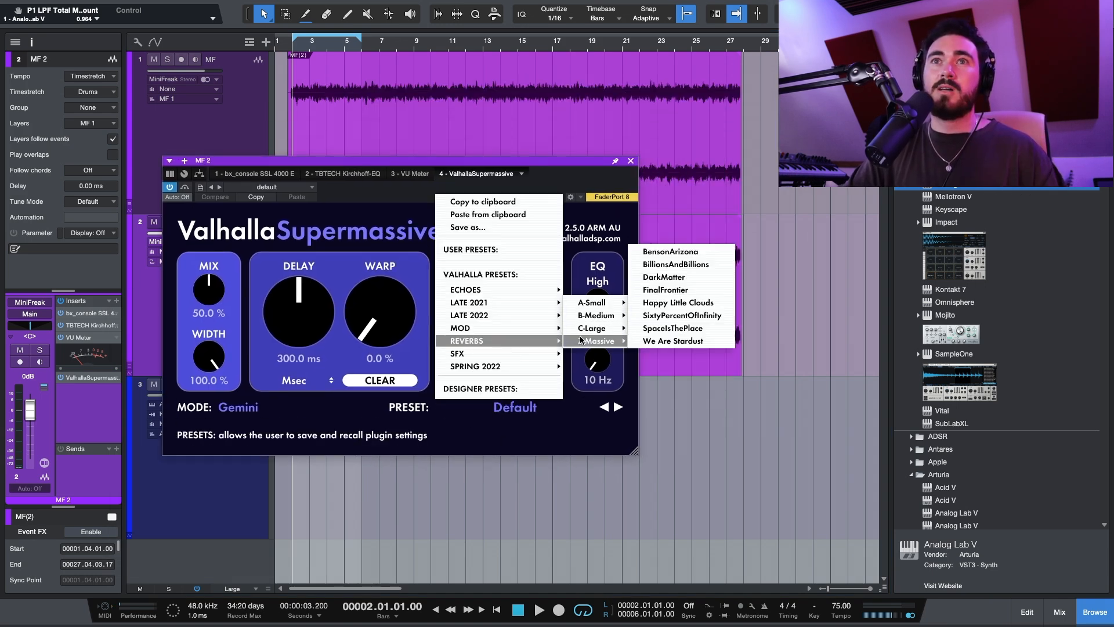
pyautogui.click(723, 253)
pyautogui.moveTo(471, 159); pyautogui.dragTo(619, 132)
# Solo and play MF 2, and reorder its inserts so Supermassive comes before Kirchhoff-EQ
pyautogui.press('s')
pyautogui.press('space')
pyautogui.moveTo(90, 377); pyautogui.dragTo(90, 328)
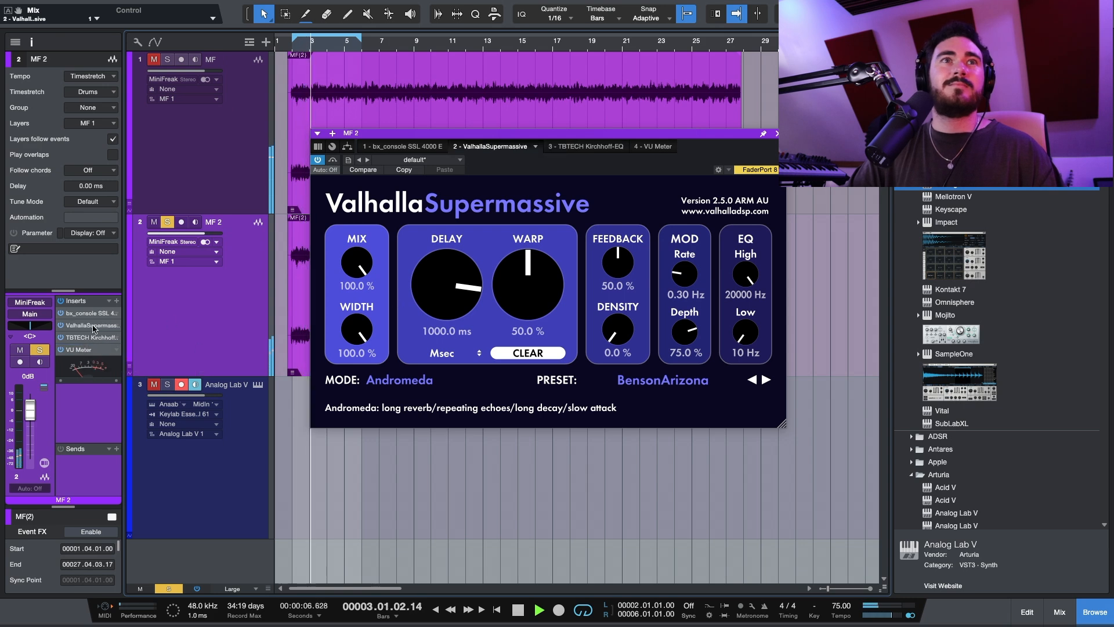
# Filter MF 2 with Kirchhoff-EQ, setting the low-pass to about 2390 Hz and cutting the low end with a second band
pyautogui.click(80, 339)
pyautogui.moveTo(760, 171); pyautogui.dragTo(511, 115)
pyautogui.moveTo(726, 314); pyautogui.dragTo(550, 313)
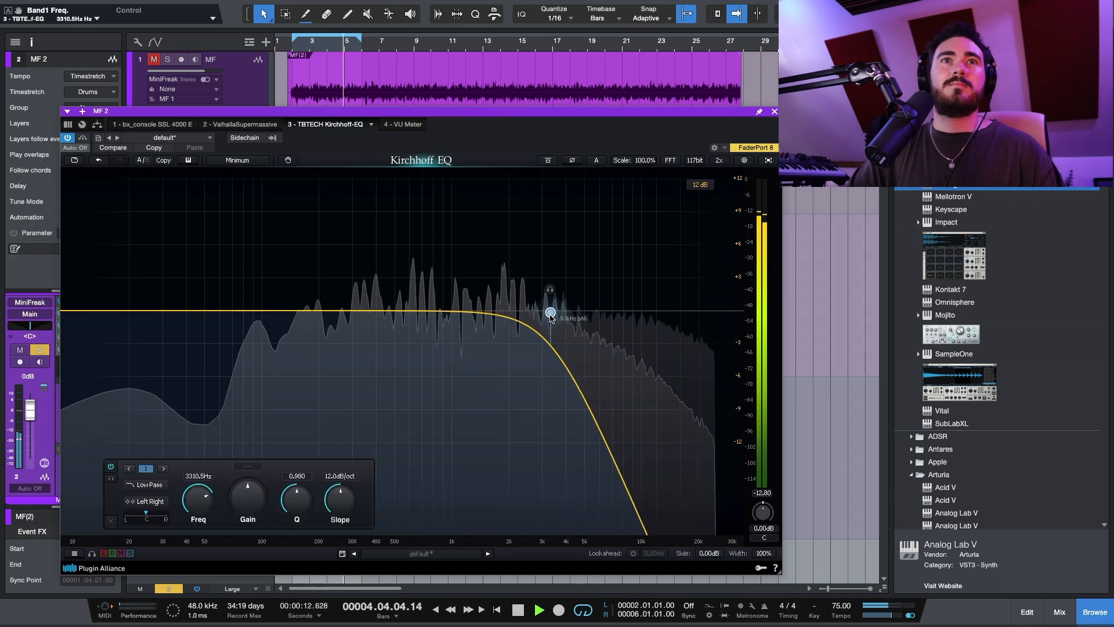
pyautogui.moveTo(75, 315); pyautogui.dragTo(305, 326)
pyautogui.moveTo(551, 313); pyautogui.dragTo(500, 314)
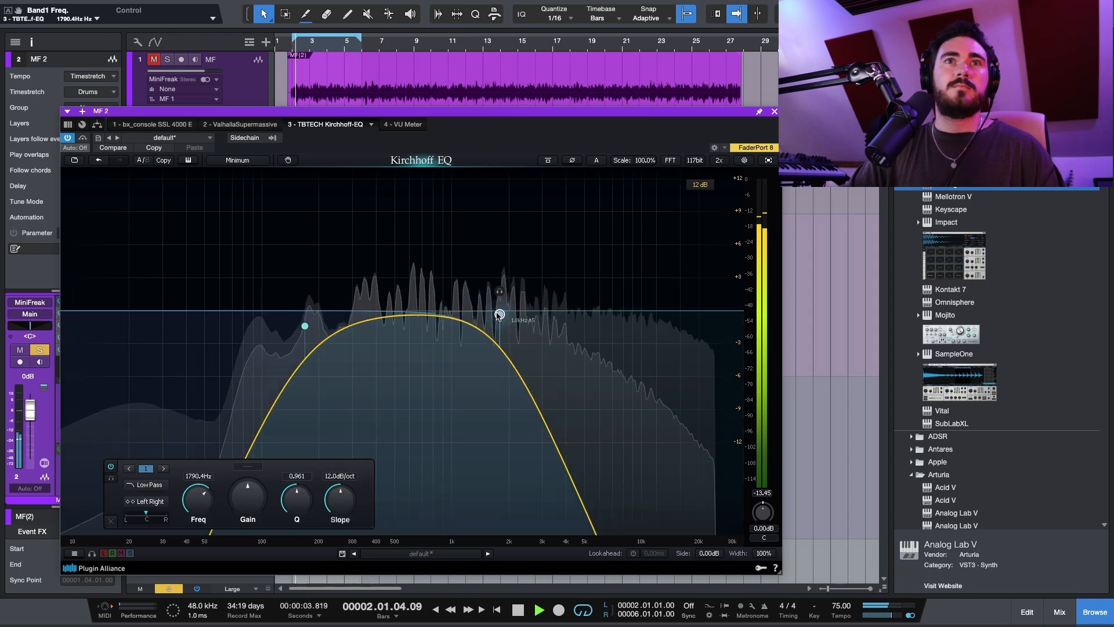
pyautogui.moveTo(306, 325); pyautogui.dragTo(292, 319)
pyautogui.moveTo(499, 314); pyautogui.dragTo(524, 313)
pyautogui.click(774, 112)
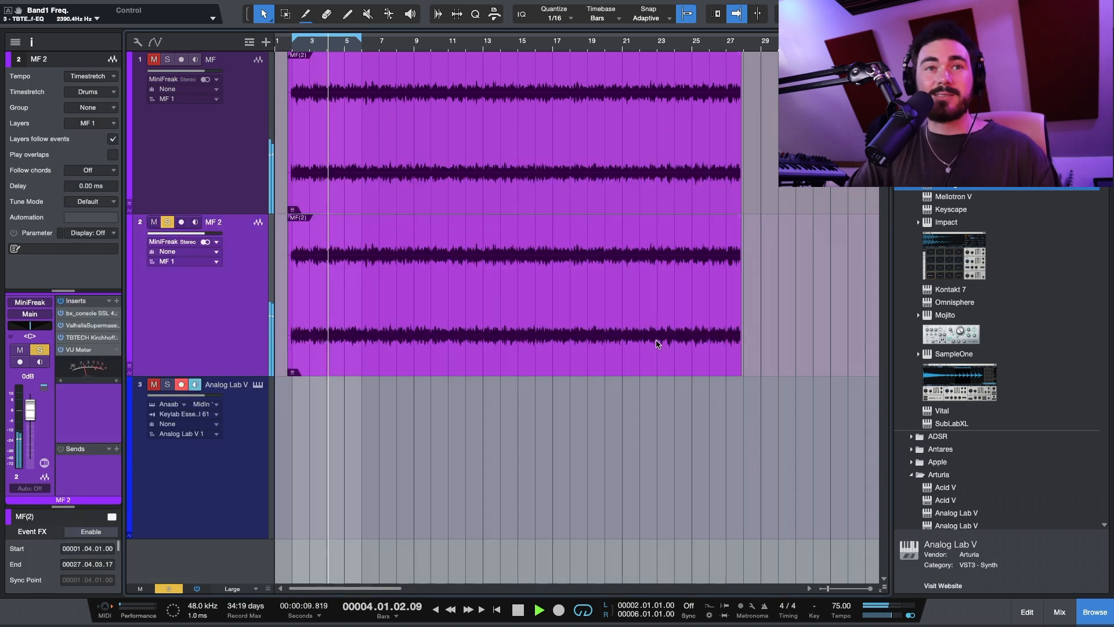
# Stop playback, replace MF 2's solo with a mute, and reorder the tracks so MF sits below MF 2
pyautogui.scroll(-1, 242, 480)
pyautogui.press('space')
pyautogui.press('s')
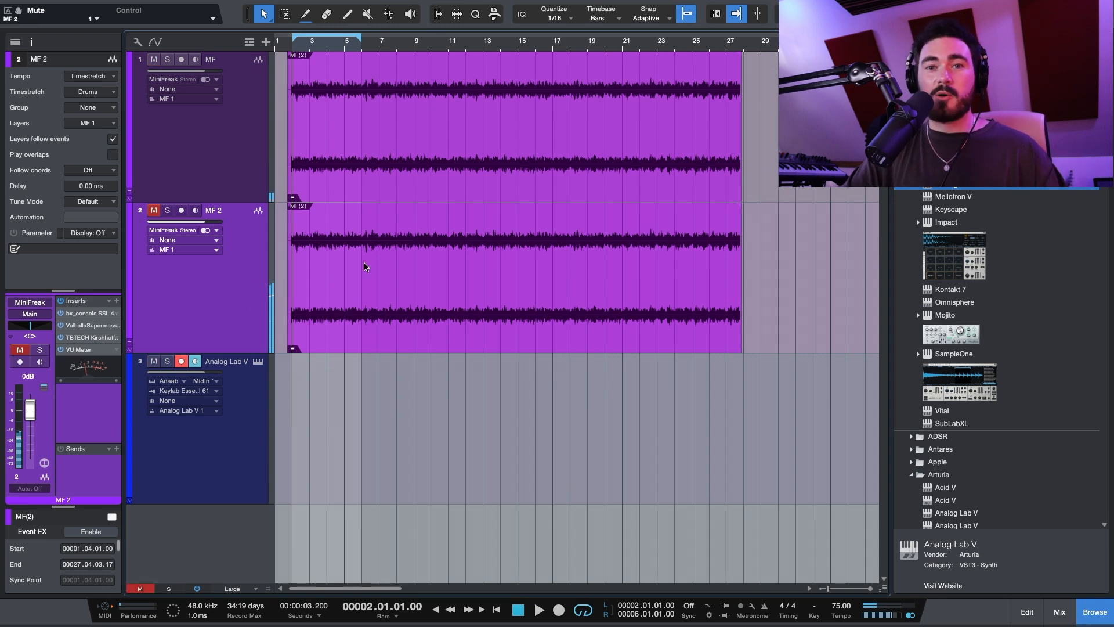
pyautogui.moveTo(231, 165); pyautogui.dragTo(249, 304)
# Turn on the metronome and record a bass part on the Analog Lab V track from bar 2 to bar 6
pyautogui.click(244, 410)
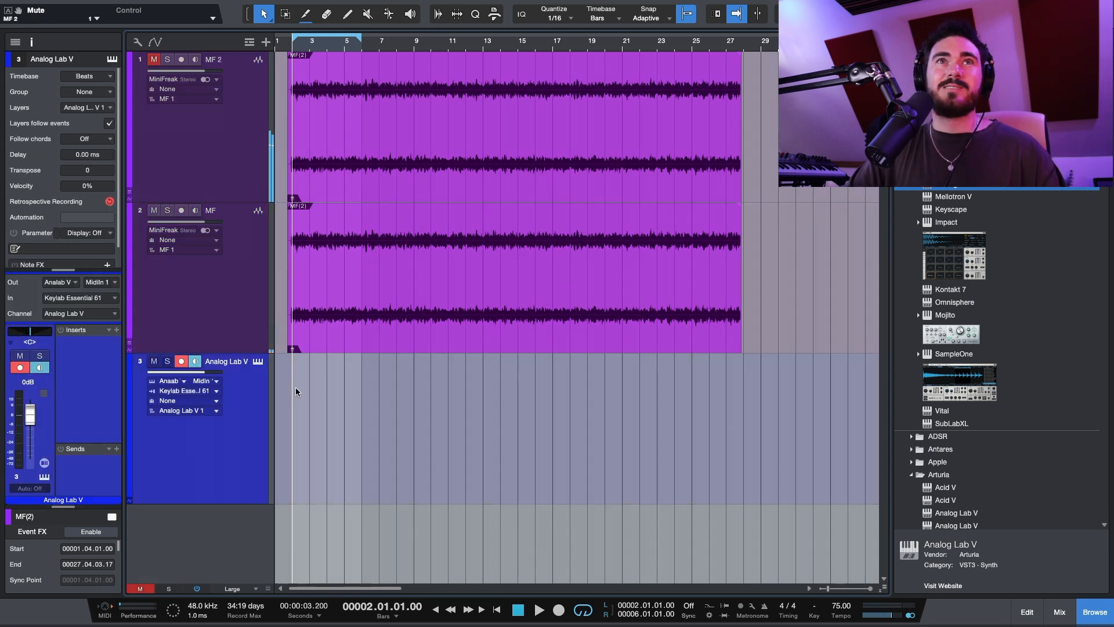
pyautogui.press('e')
pyautogui.press('e')
pyautogui.press('c')
pyautogui.press('e')
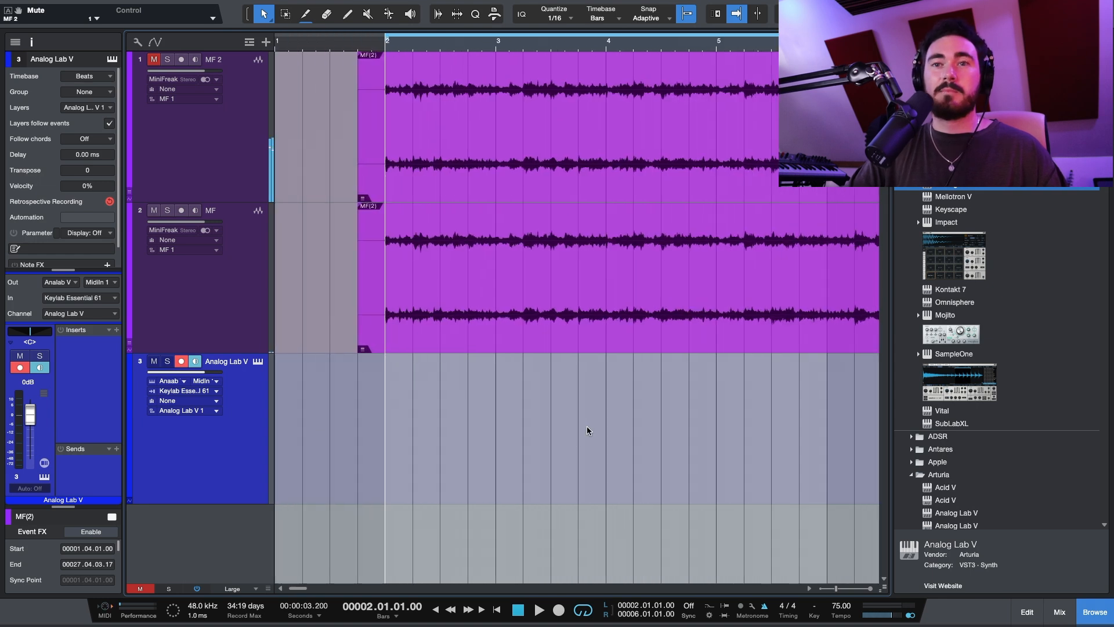
pyautogui.press('space')
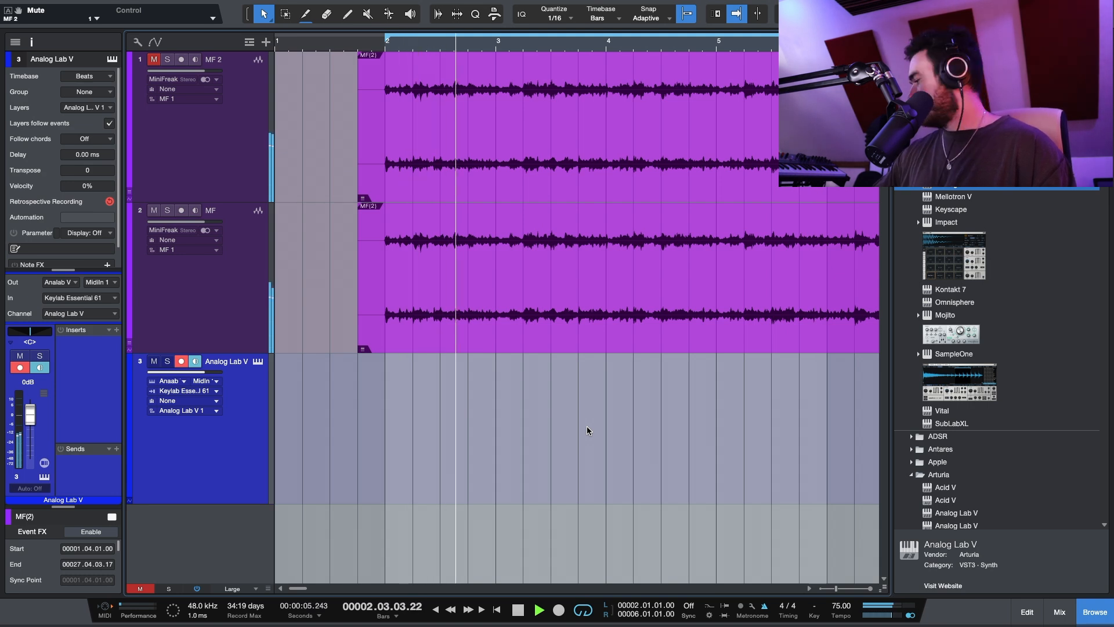
pyautogui.press('space')
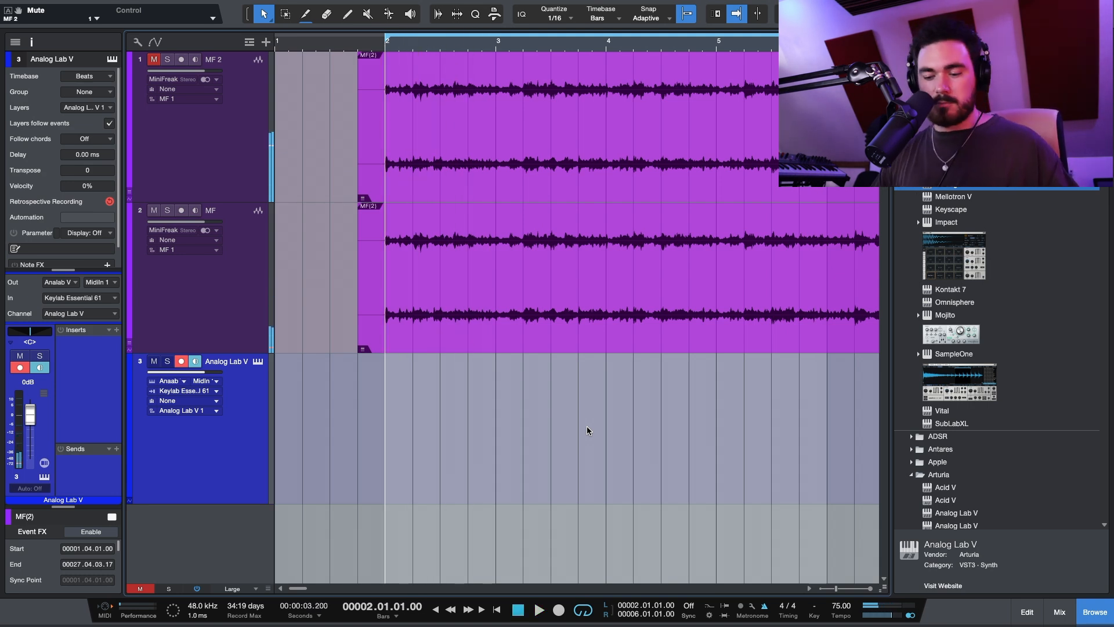
pyautogui.press('KP_Multiply')
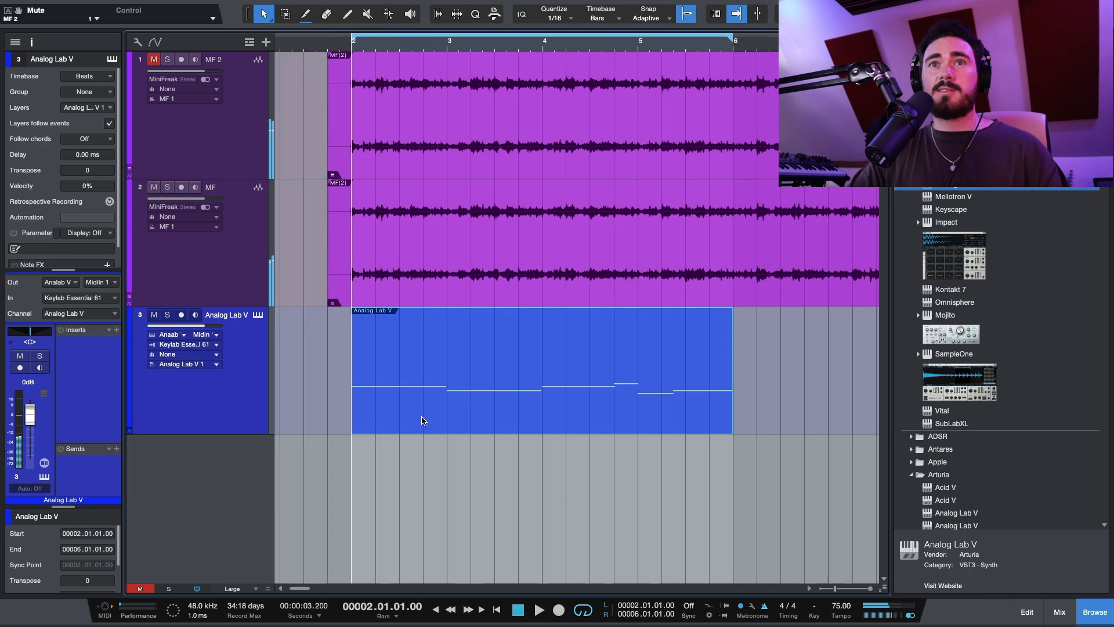
# Duplicate the recorded bass clip to bar 6 and delete the original at bar 2
pyautogui.hscroll(1, 422, 421)
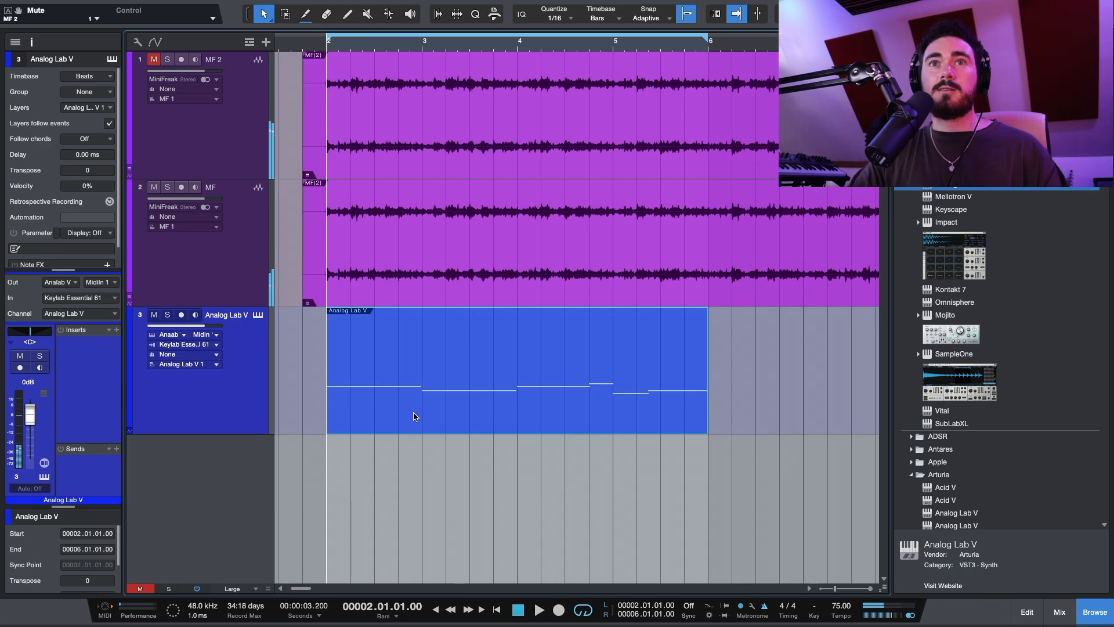
pyautogui.press('d')
pyautogui.click(420, 413)
pyautogui.press('Delete')
# Unmute MF 2 and mute the MF track
pyautogui.click(220, 164)
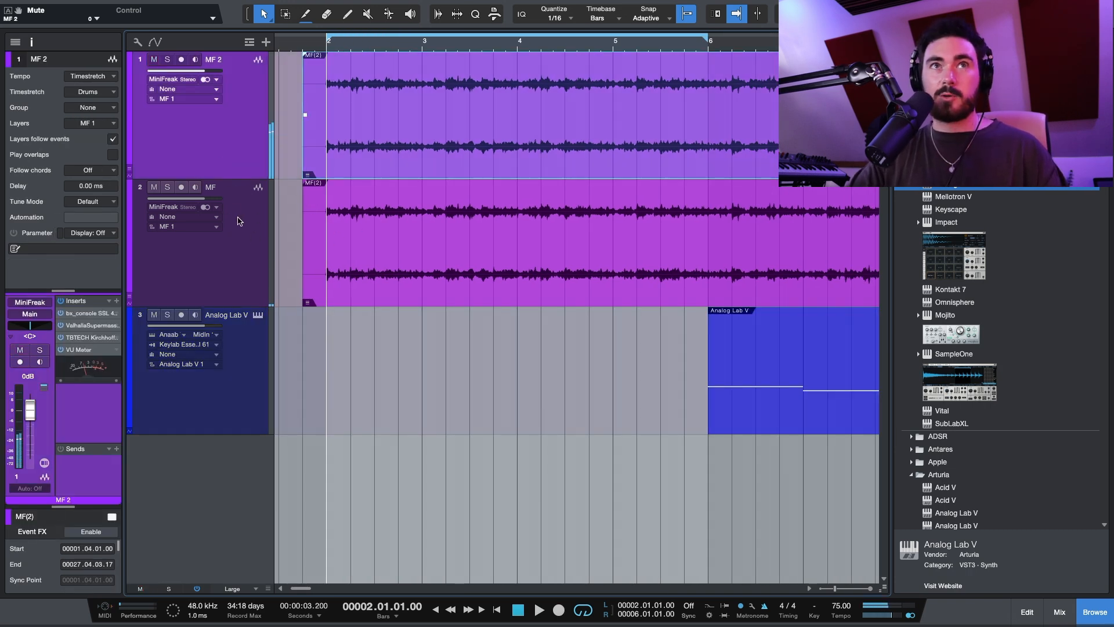
pyautogui.click(250, 231)
pyautogui.press('m')
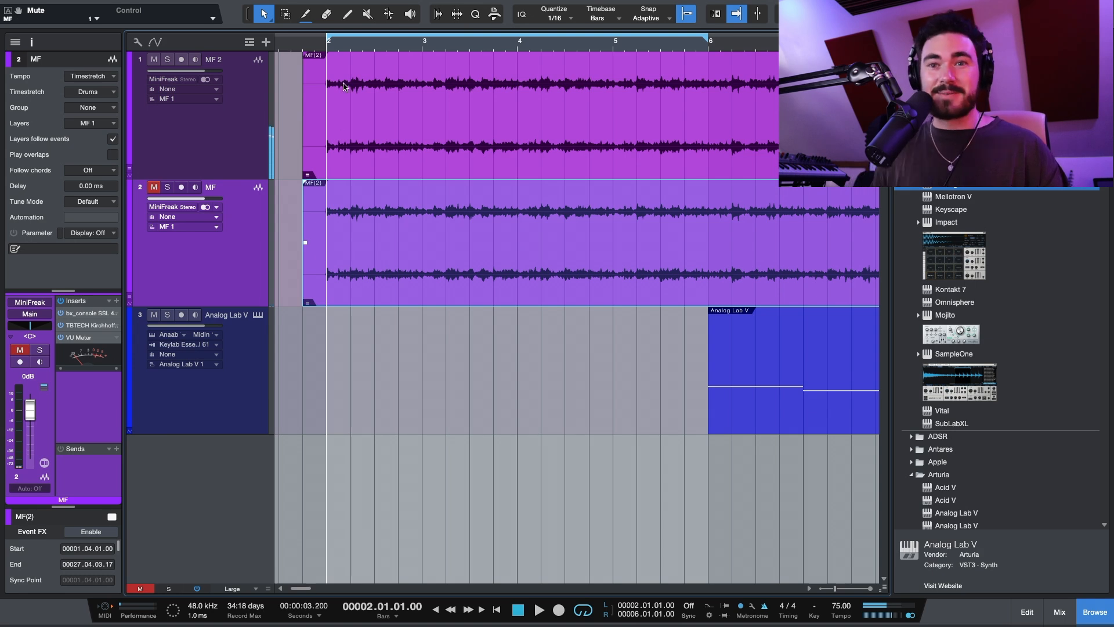
# Play the loop and record a second bass part on the Analog Lab V track from bar 2 to bar 6
pyautogui.press('space')
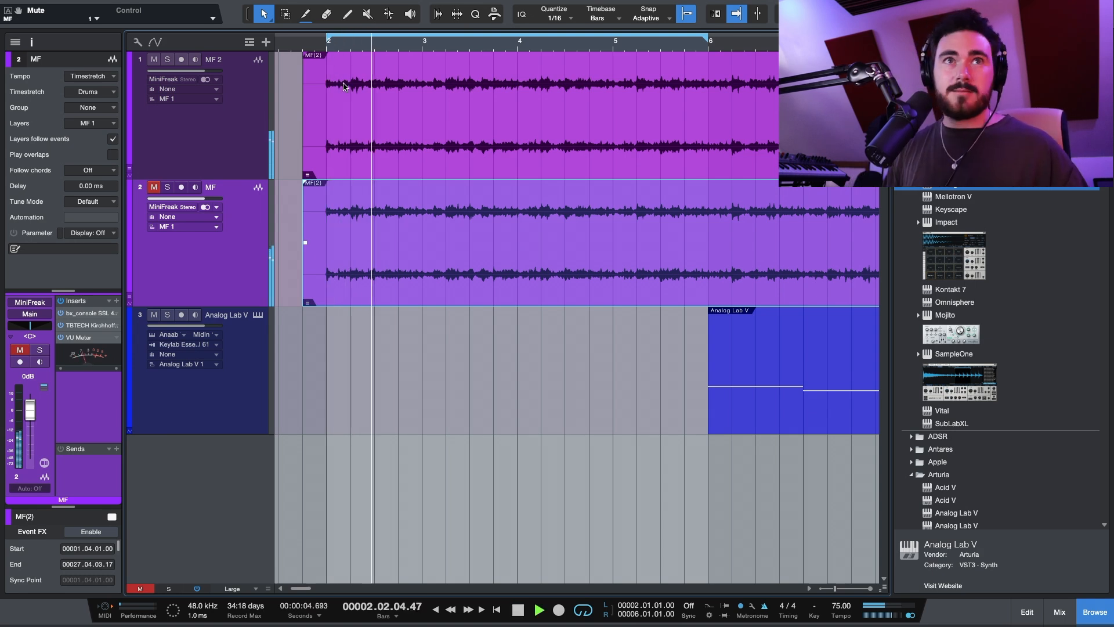
pyautogui.press('Down')
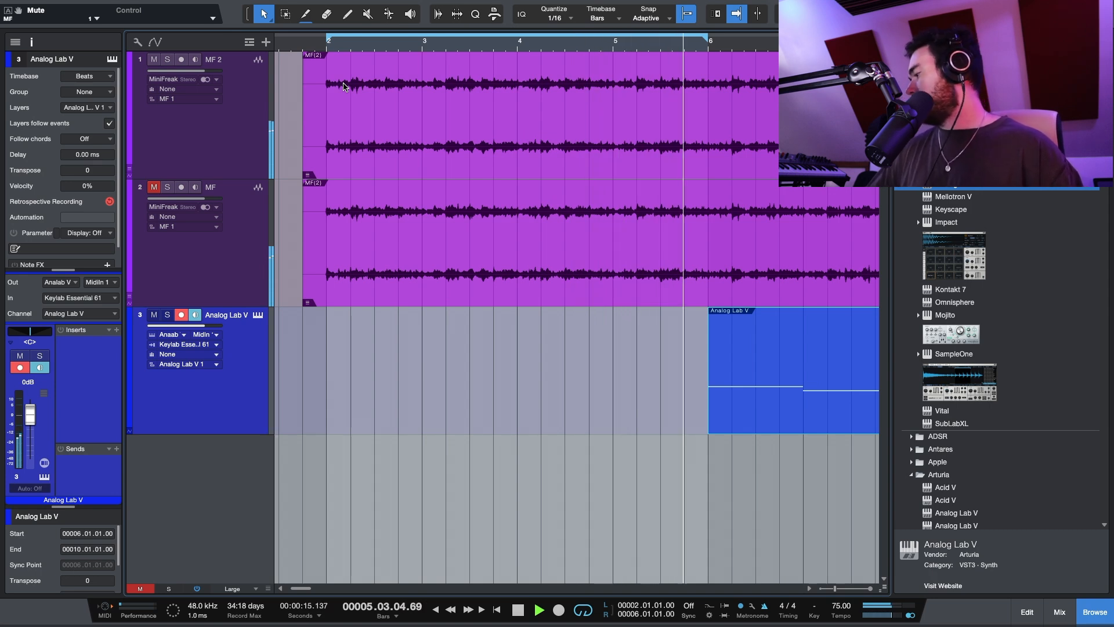
pyautogui.press('KP_Multiply')
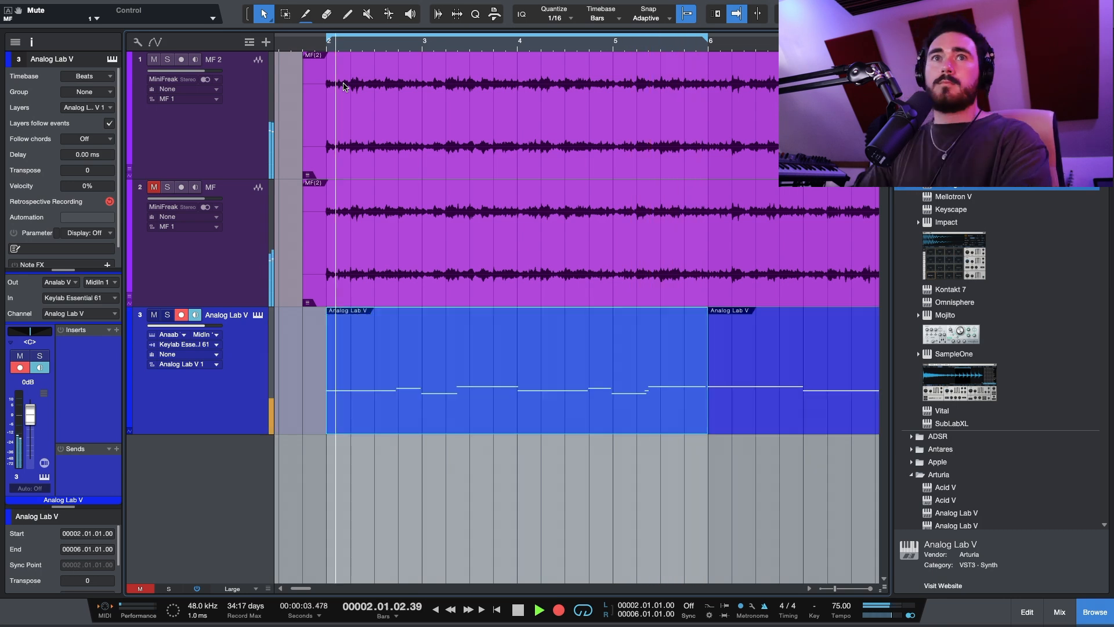
# Stop playback, move the MF 2 track below MF, and rename it MF Supermassive
pyautogui.press('space')
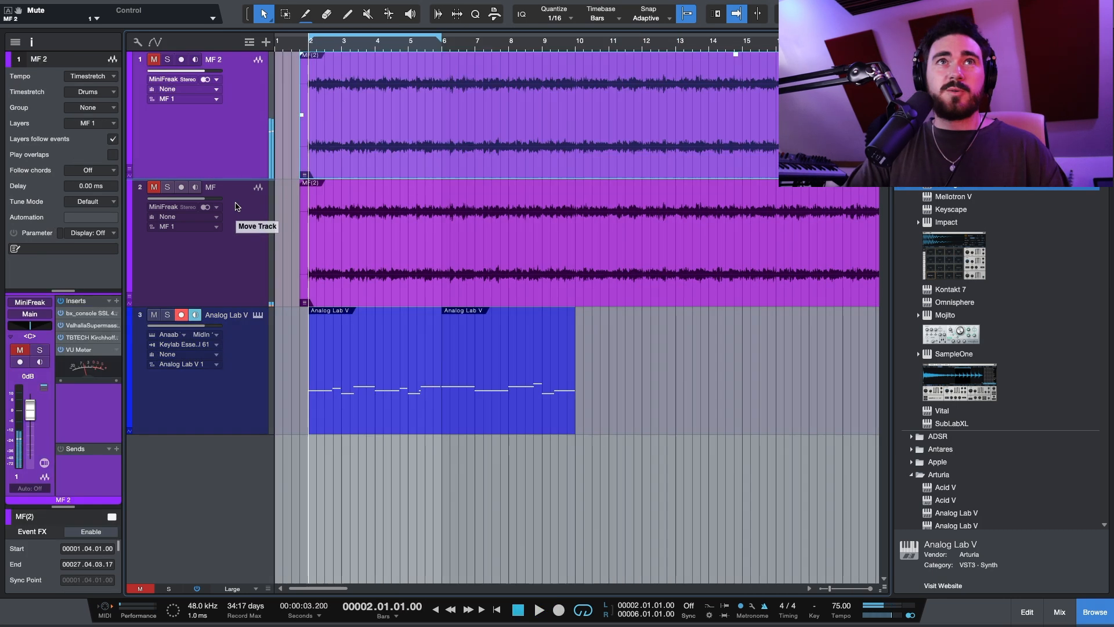
pyautogui.click(226, 201)
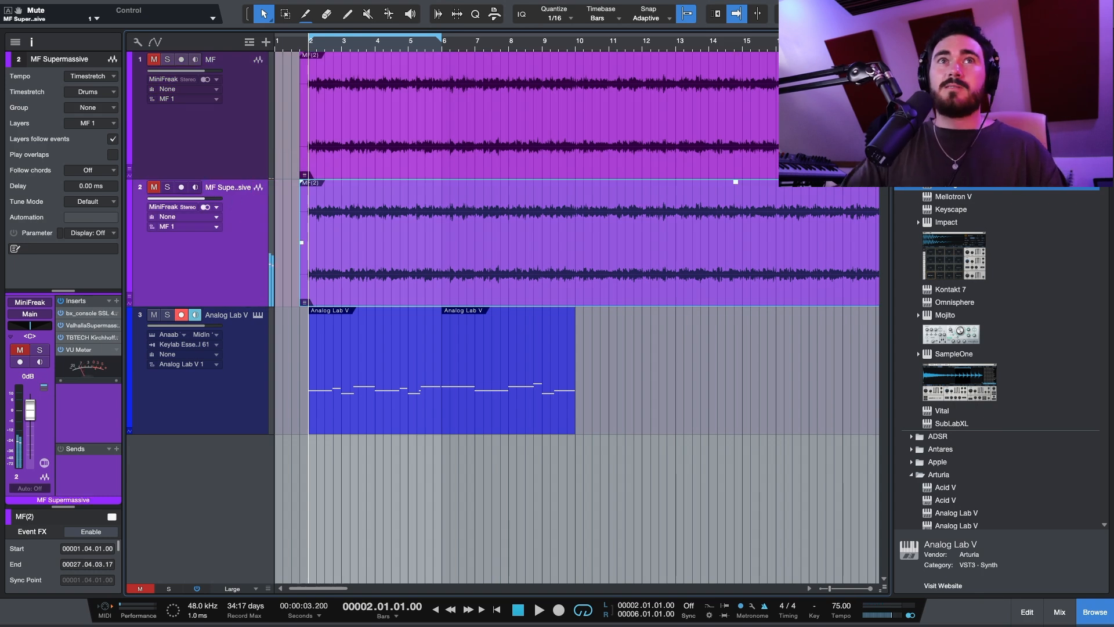
pyautogui.scroll(-1, 493, 373)
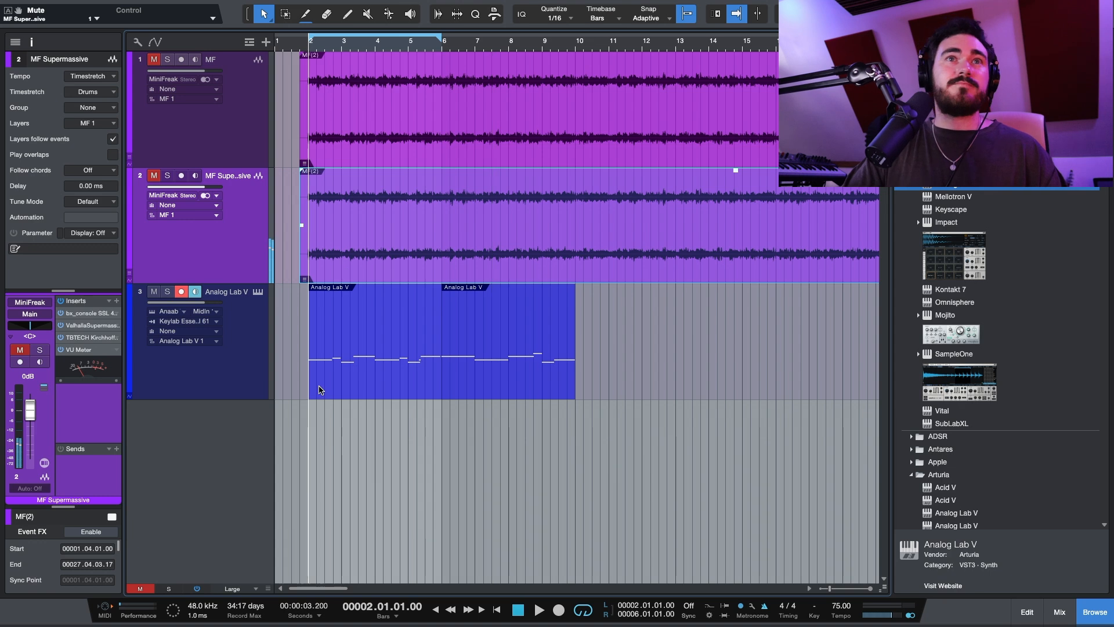
# Recolor the bass clip at bar 2 teal
pyautogui.click(262, 378)
pyautogui.rightClick(380, 342)
pyautogui.click(386, 56)
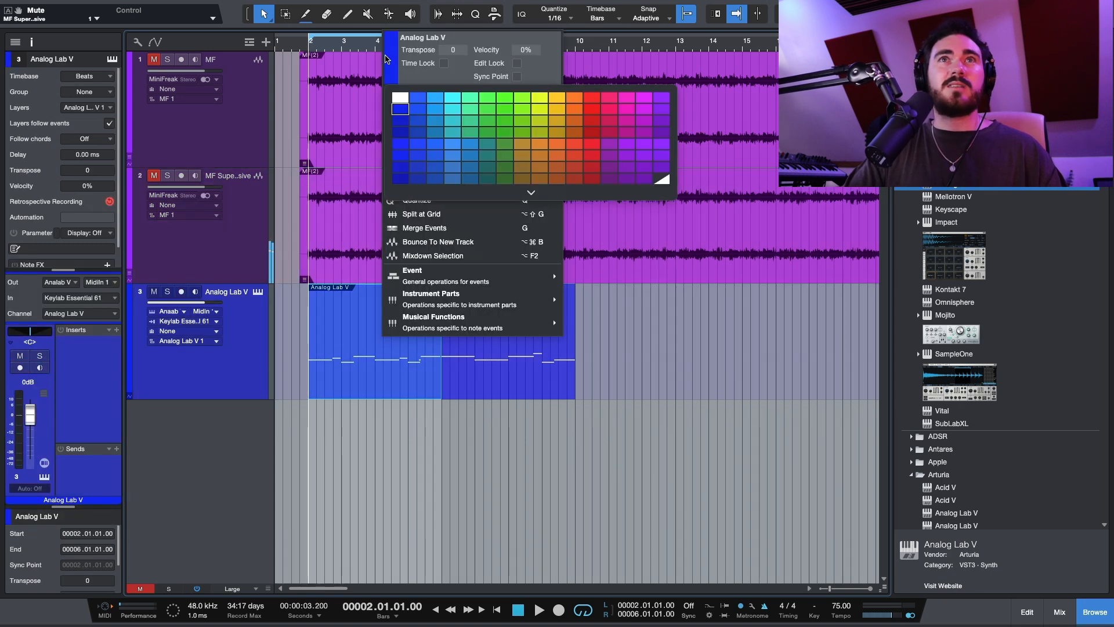
pyautogui.click(428, 106)
pyautogui.click(490, 455)
# Play the loop with MF Supermassive unmuted and move the blue bass clip to bar 11 beat 4
pyautogui.click(219, 224)
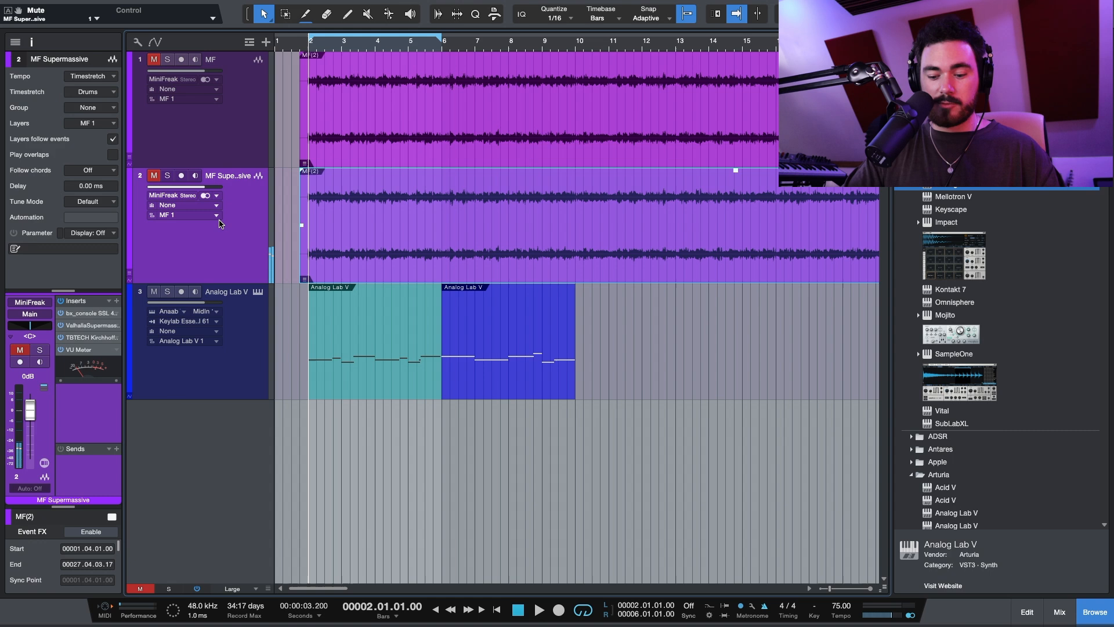
pyautogui.scroll(1, 505, 485)
pyautogui.scroll(-2, 505, 475)
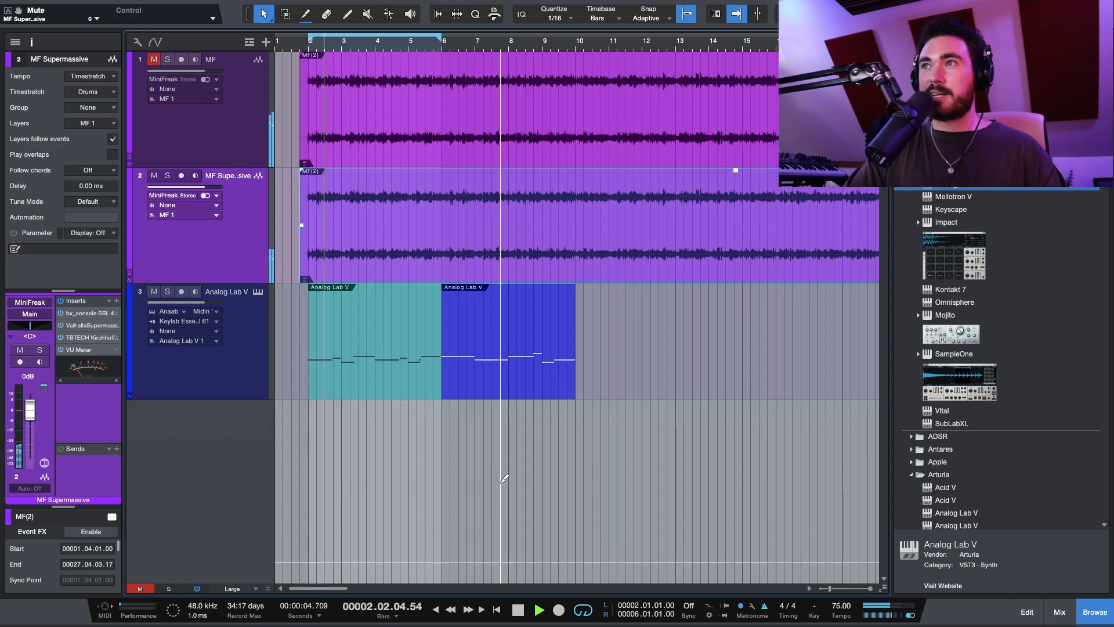
pyautogui.scroll(-1, 510, 463)
pyautogui.moveTo(498, 307); pyautogui.dragTo(692, 308)
pyautogui.scroll(-1, 530, 378)
pyautogui.hscroll(1, 530, 379)
pyautogui.hscroll(-1, 430, 332)
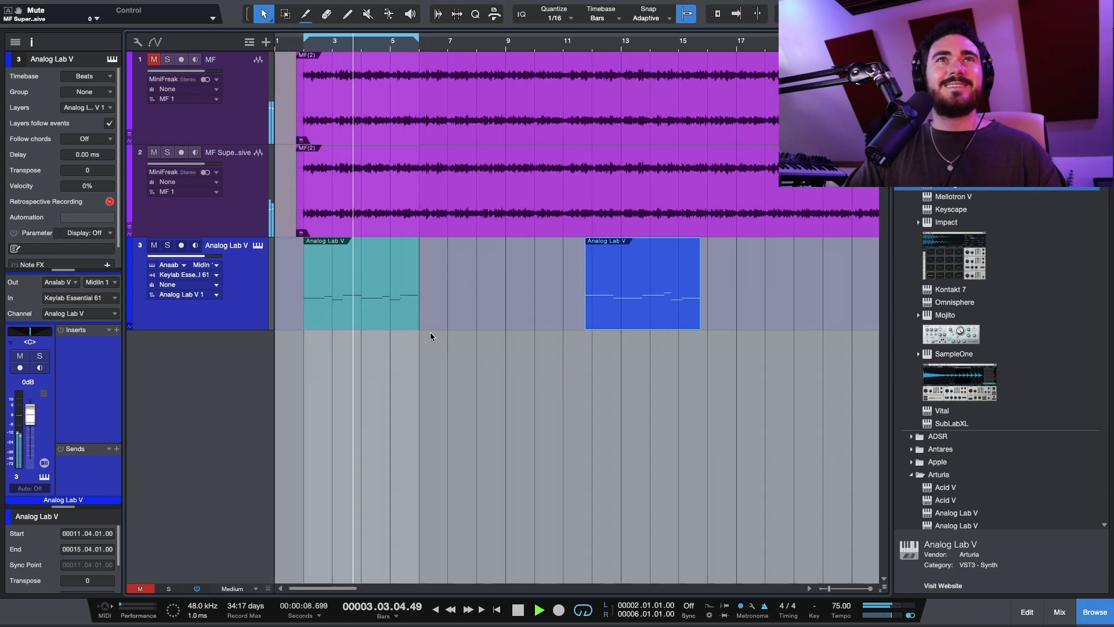
pyautogui.scroll(1, 400, 323)
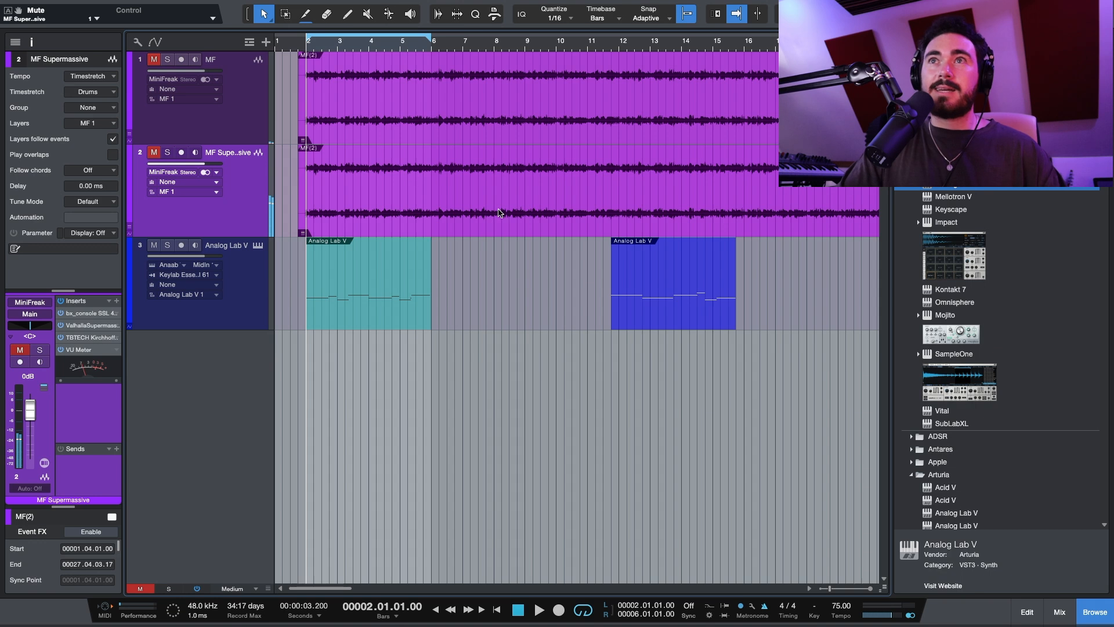
# Insert the Auto-Key 2 plug-in on the MF Supermassive track and move its window clear of the tracks
pyautogui.click(116, 302)
pyautogui.write('key')
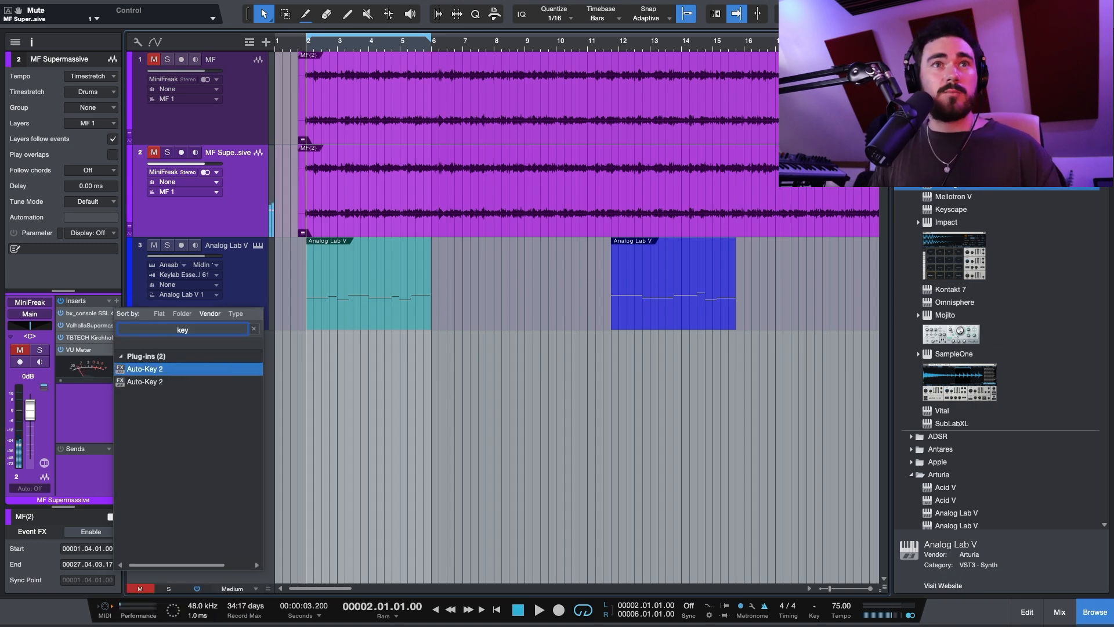
pyautogui.press('Return')
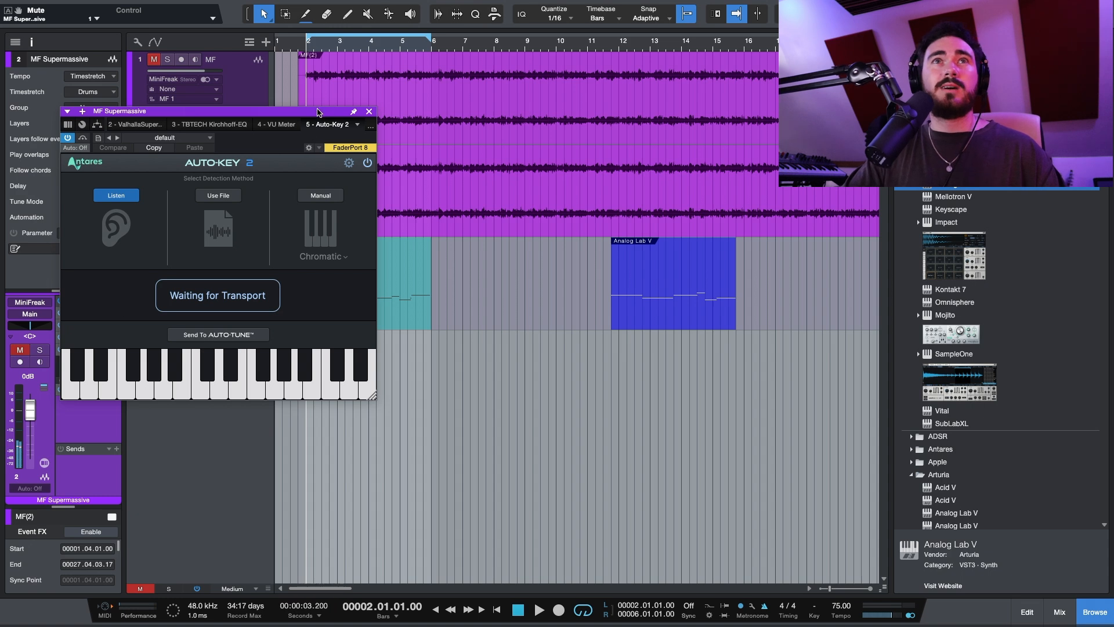
pyautogui.moveTo(318, 112); pyautogui.dragTo(512, 244)
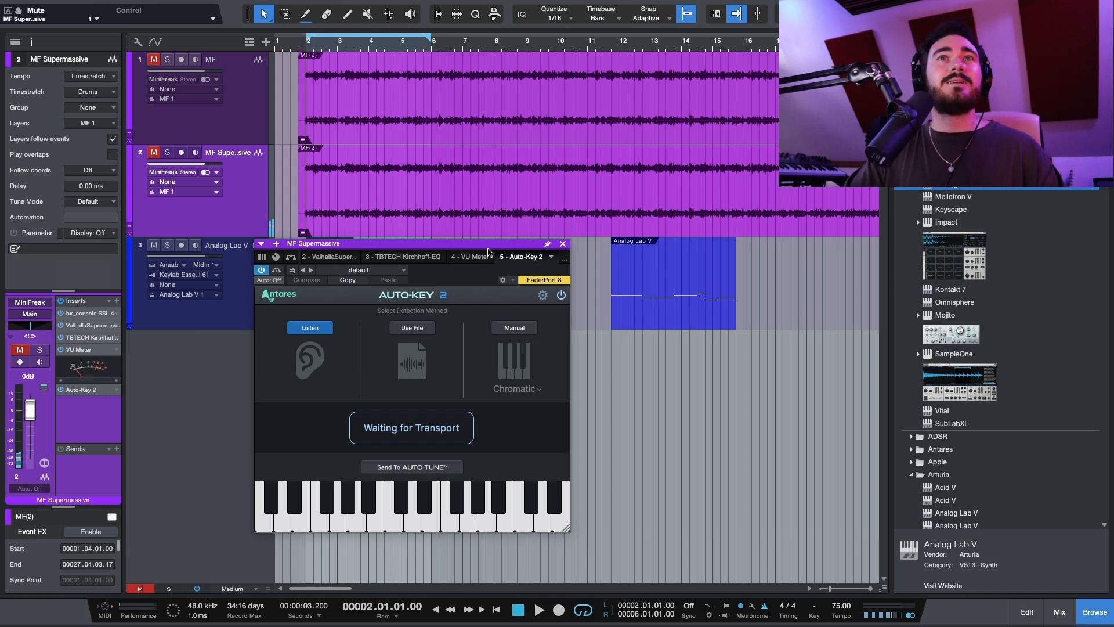
pyautogui.moveTo(487, 248); pyautogui.dragTo(604, 180)
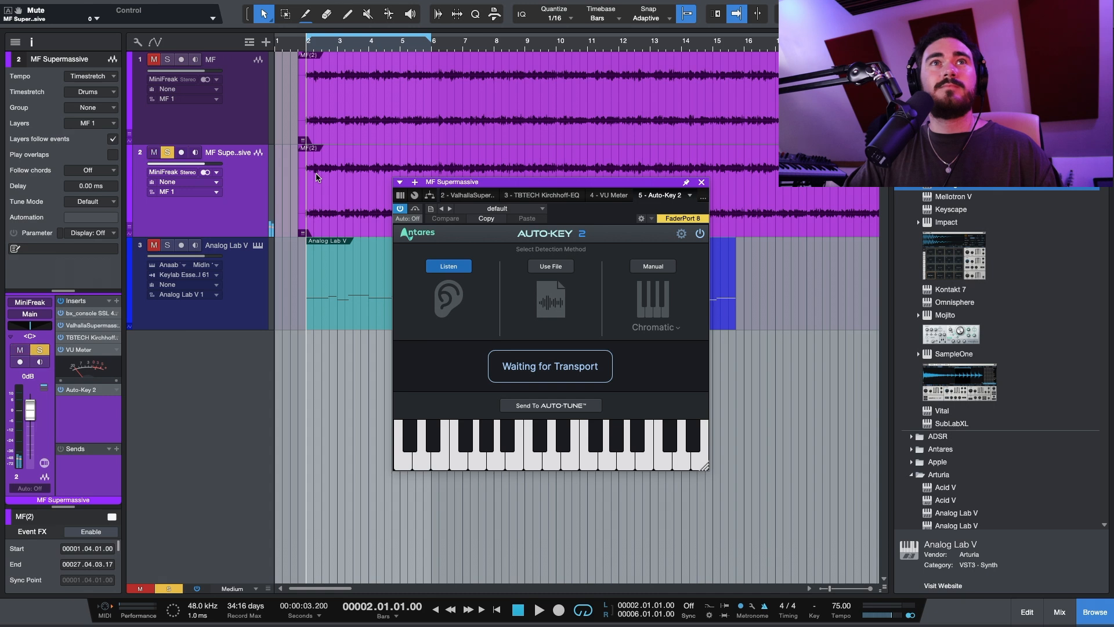
# Play the soloed MF Supermassive track through Auto-Key 2 to detect its key, and close the plug-in
pyautogui.press('space')
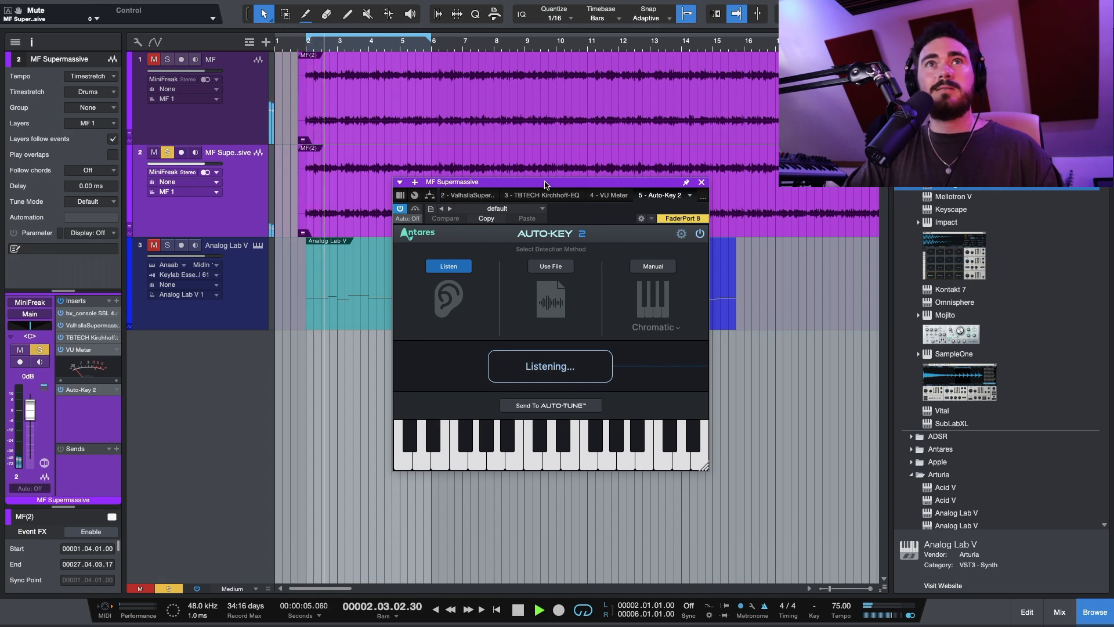
pyautogui.moveTo(545, 185); pyautogui.dragTo(431, 190)
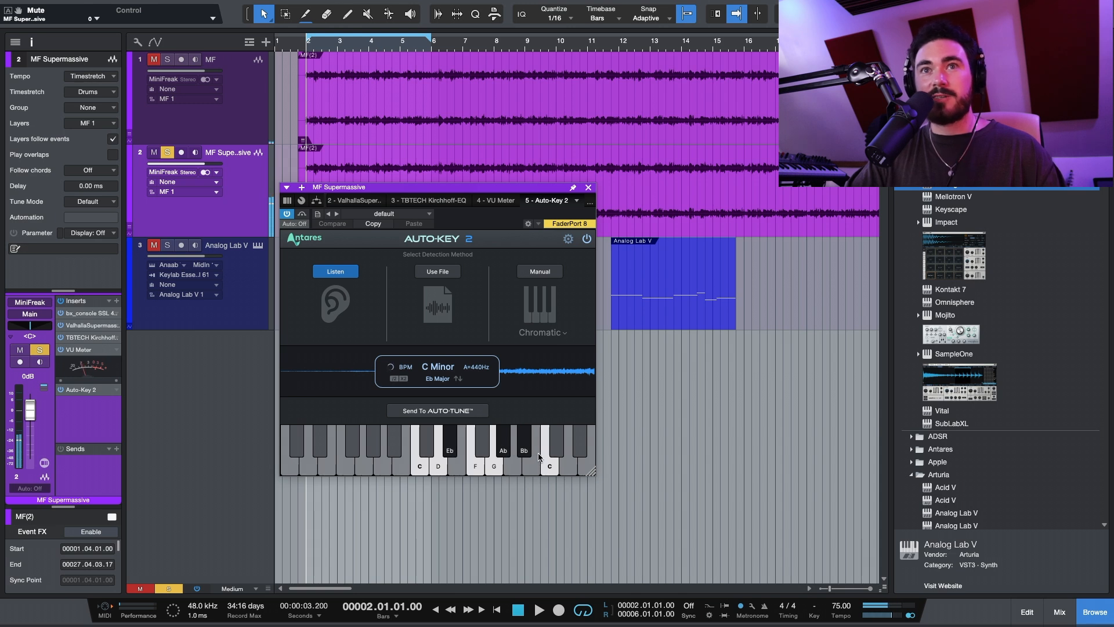
pyautogui.click(589, 188)
# Remove Auto-Key 2 from the MF Supermassive track and select the Analog Lab V track
pyautogui.scroll(-1, 296, 267)
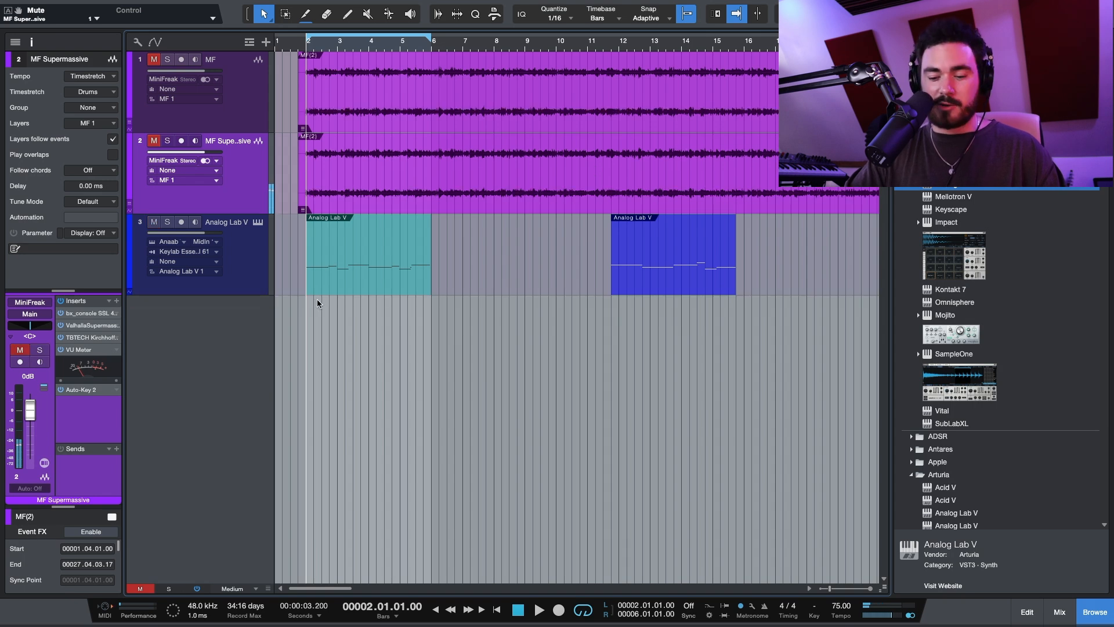
pyautogui.scroll(1, 392, 237)
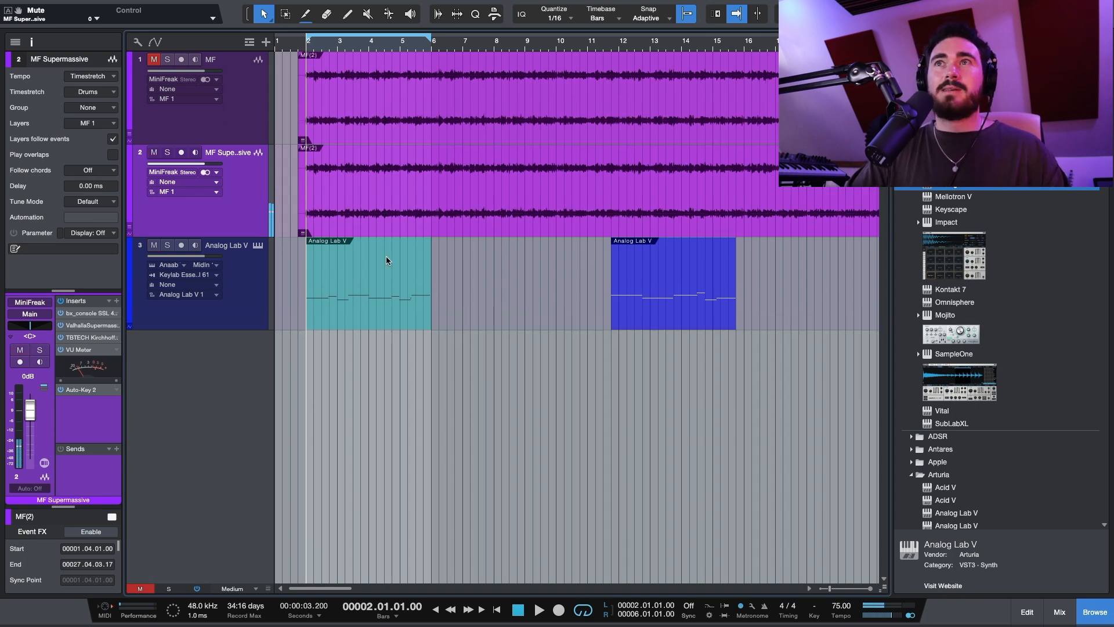
pyautogui.scroll(-1, 333, 287)
pyautogui.rightClick(100, 390)
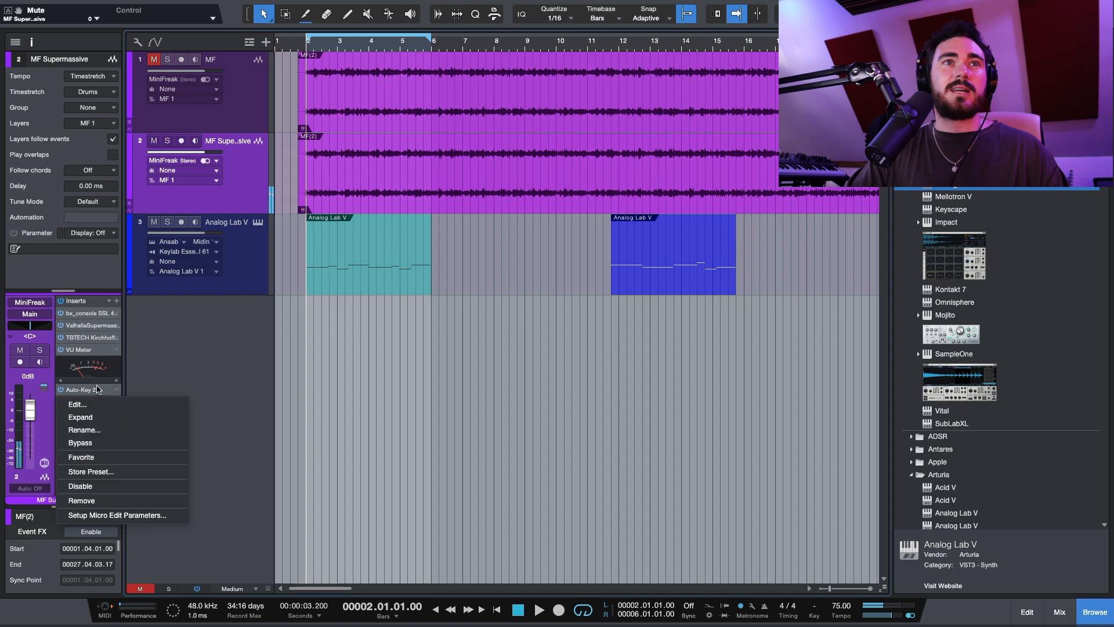
pyautogui.click(114, 500)
pyautogui.click(254, 281)
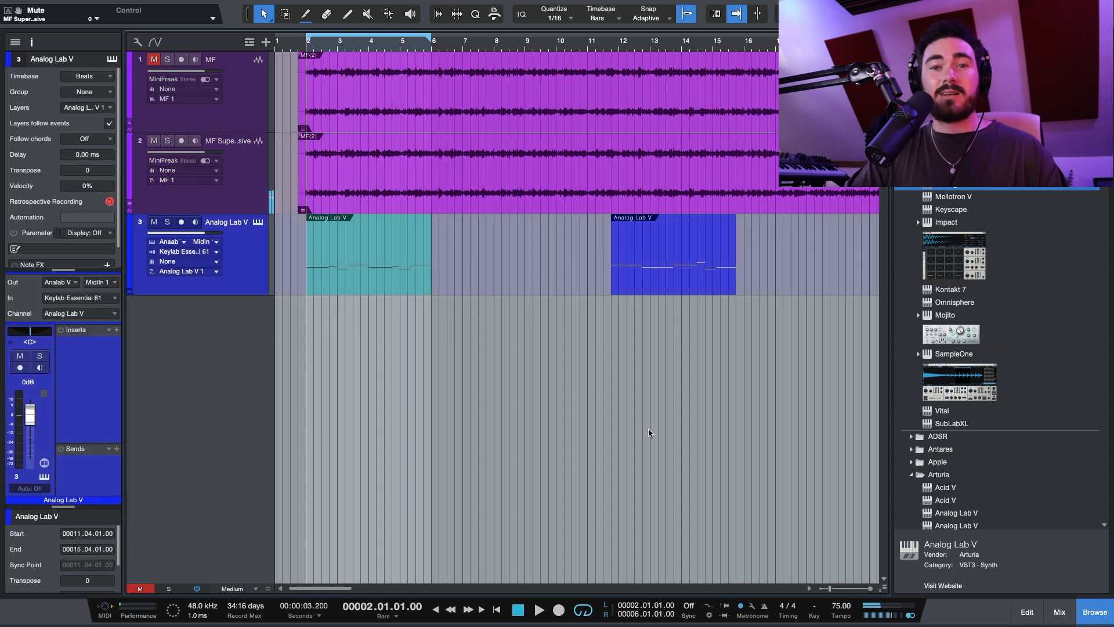
# Add an Impact drum track and load DH_kick_lofi, OnTheLine_Snare and the OLIVER hi-hat sample onto pads C1, C#1 and D1
pyautogui.doubleClick(992, 275)
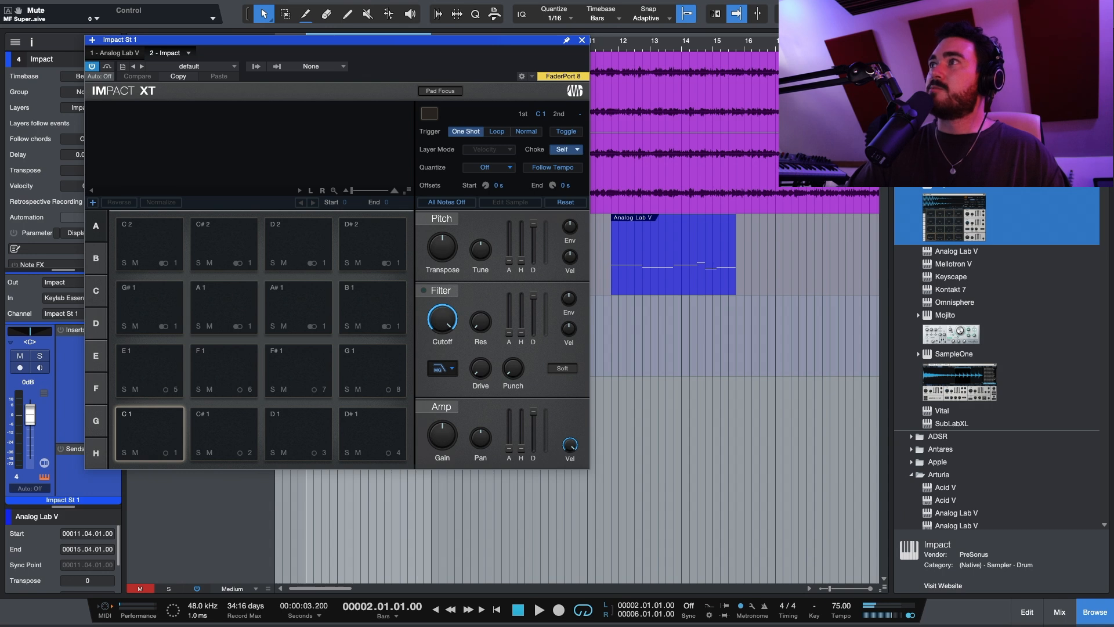
pyautogui.moveTo(325, 464); pyautogui.dragTo(150, 433)
pyautogui.moveTo(349, 494); pyautogui.dragTo(223, 432)
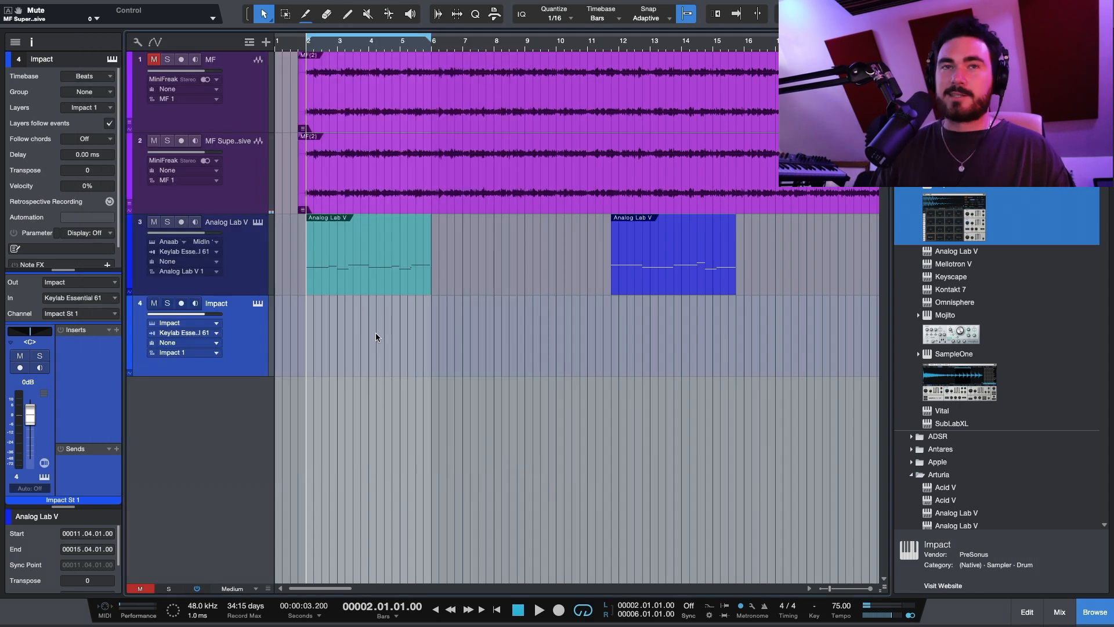
# Insert a pattern on the Impact track at bar 2, extend it to bar 6, and open it for editing
pyautogui.press('super+shift+p')
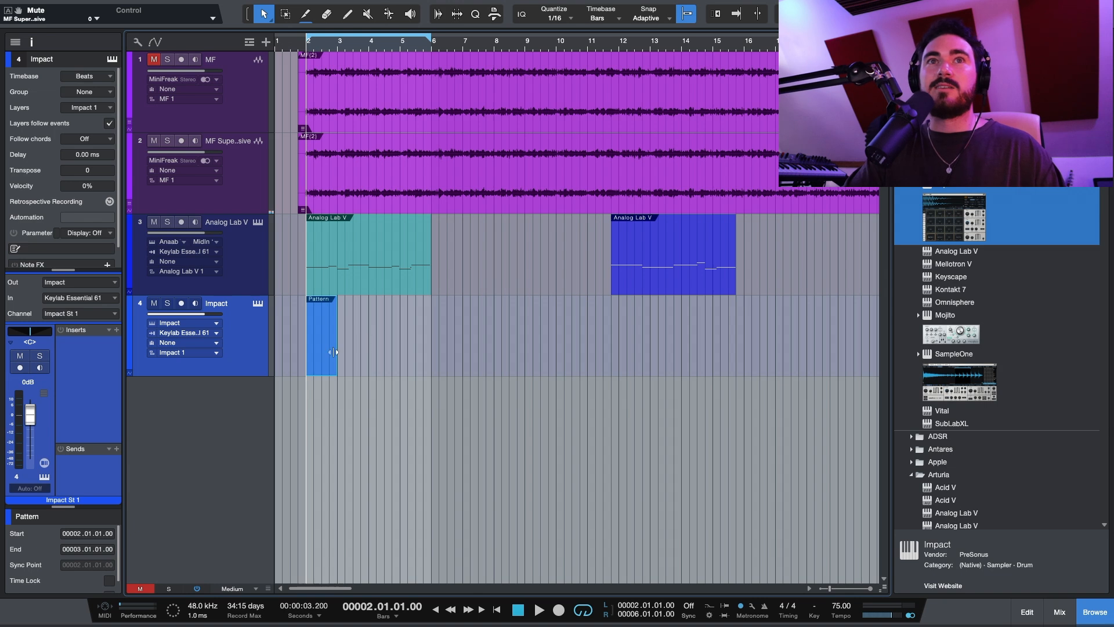
pyautogui.moveTo(334, 352); pyautogui.dragTo(420, 339)
pyautogui.press('e')
pyautogui.press('e')
pyautogui.press('e')
pyautogui.press('e')
pyautogui.press('e')
pyautogui.hscroll(-2, 399, 306)
pyautogui.doubleClick(399, 307)
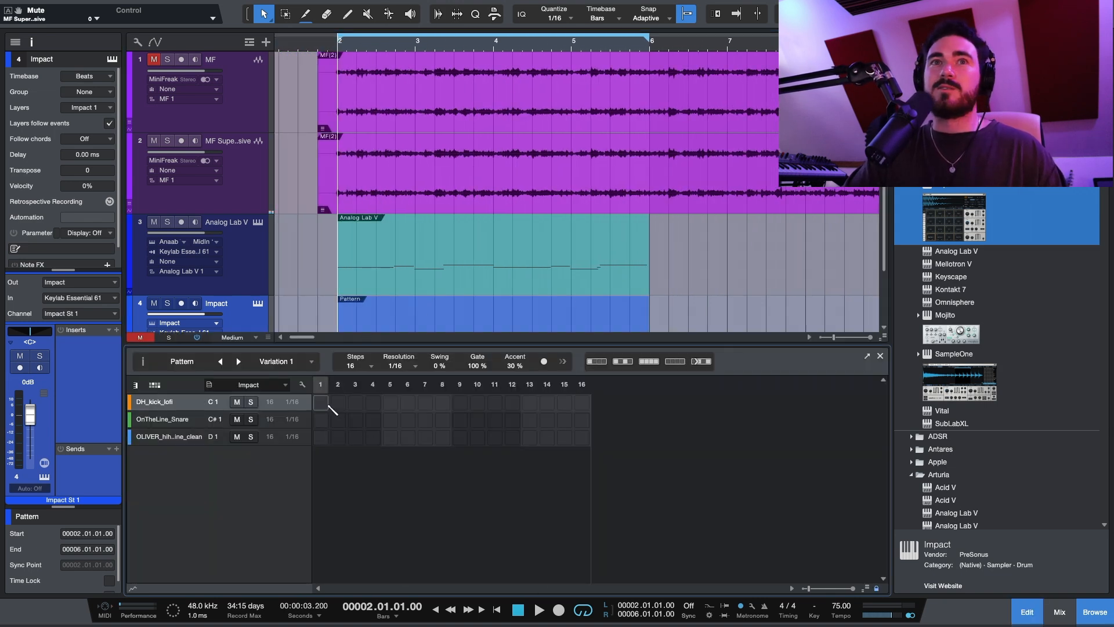
# With the loop playing, program kicks on steps 1, 4, 10 and 11 and snares on steps 5 and 13
pyautogui.press('space')
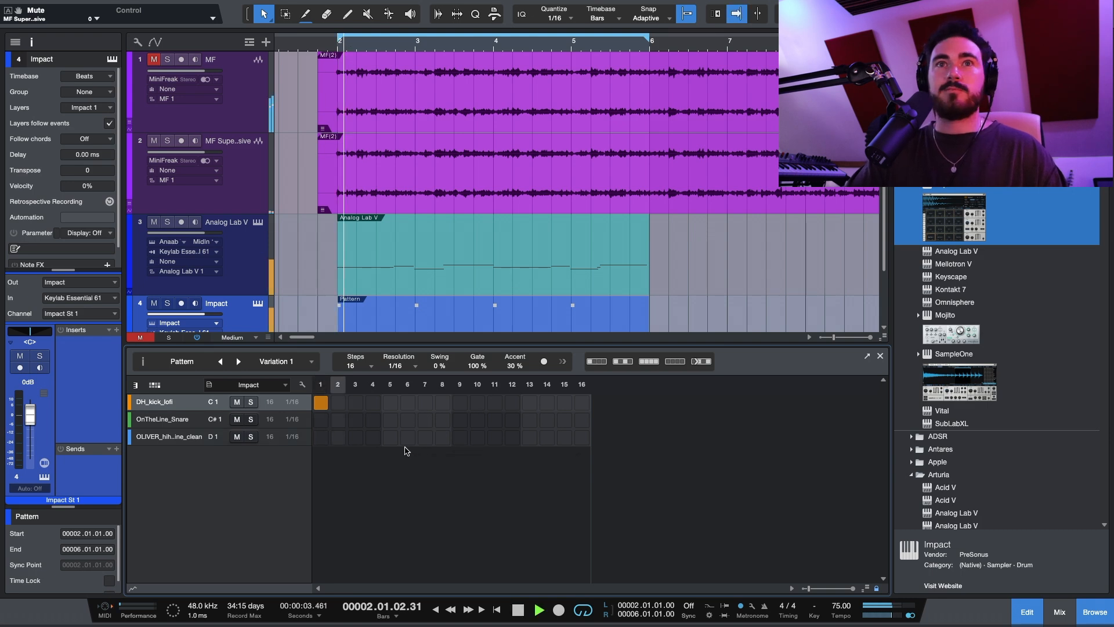
pyautogui.click(389, 420)
pyautogui.click(372, 406)
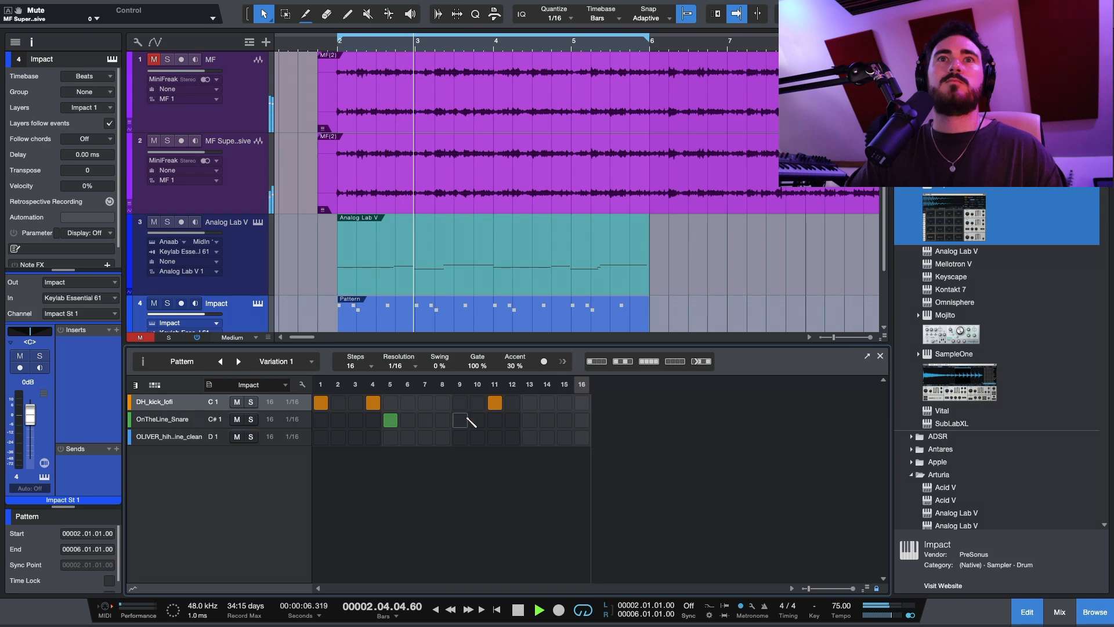
pyautogui.click(478, 405)
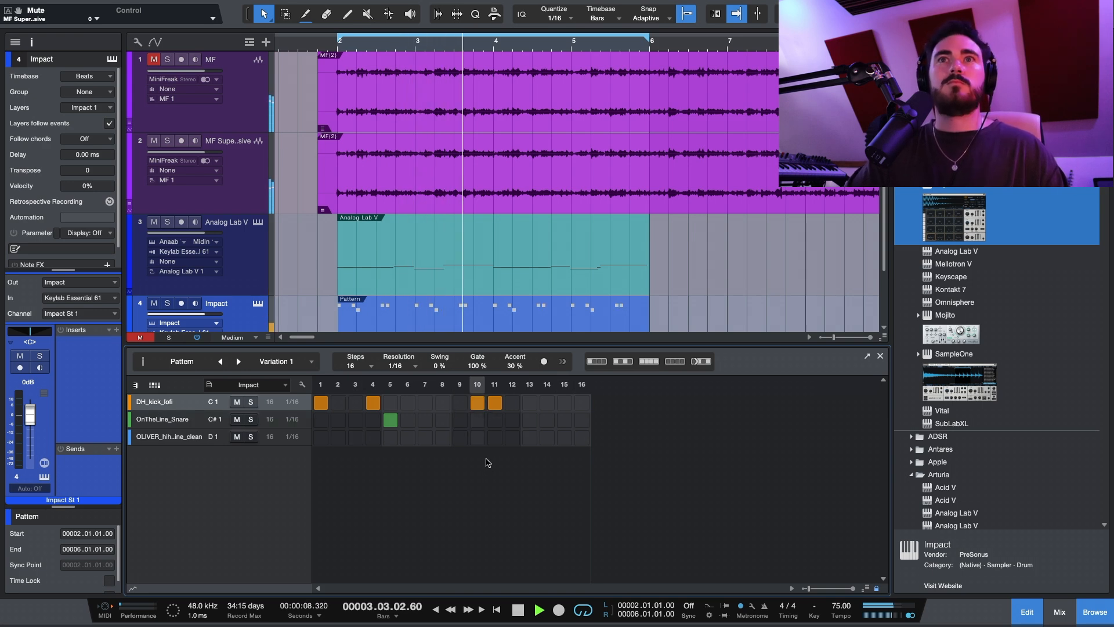
pyautogui.click(529, 419)
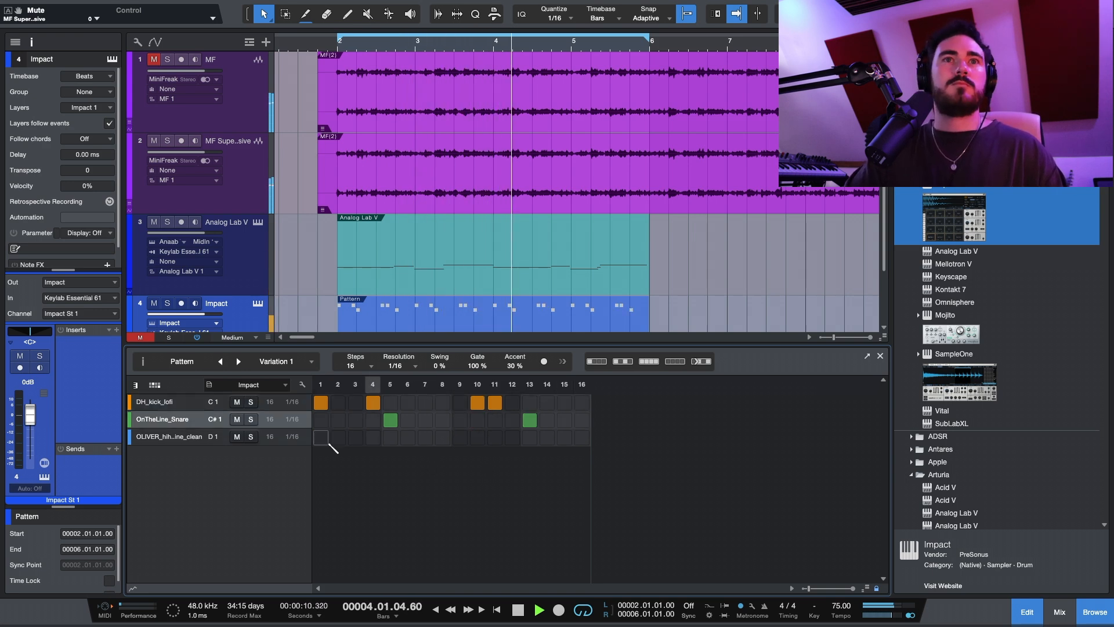
# Show the velocity lane and place hi-hats on steps 1 and 3
pyautogui.click(133, 588)
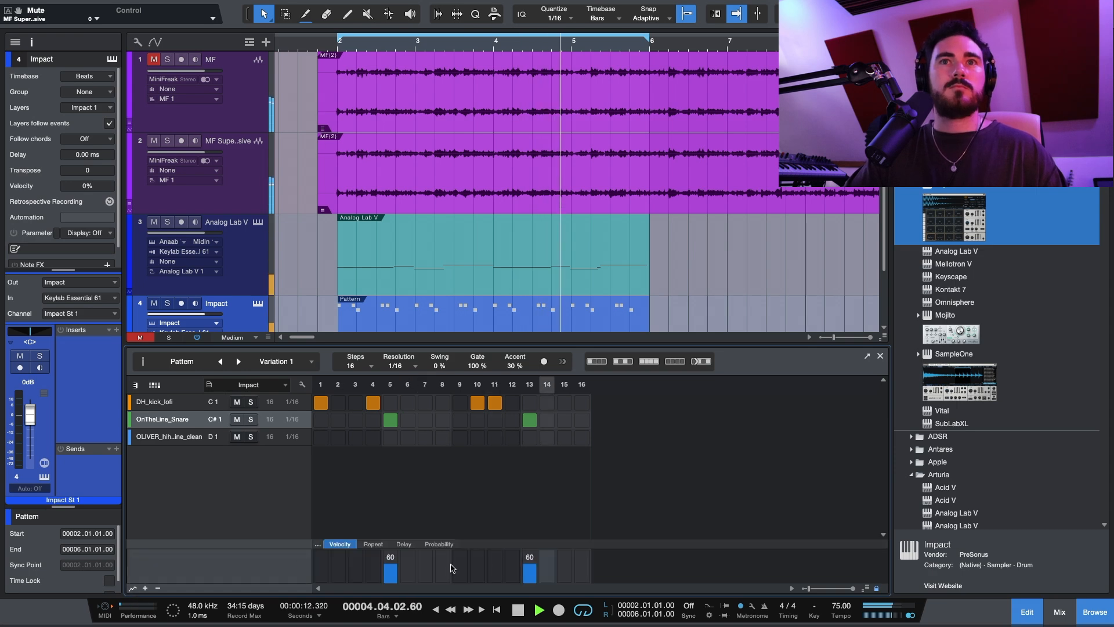
pyautogui.click(355, 436)
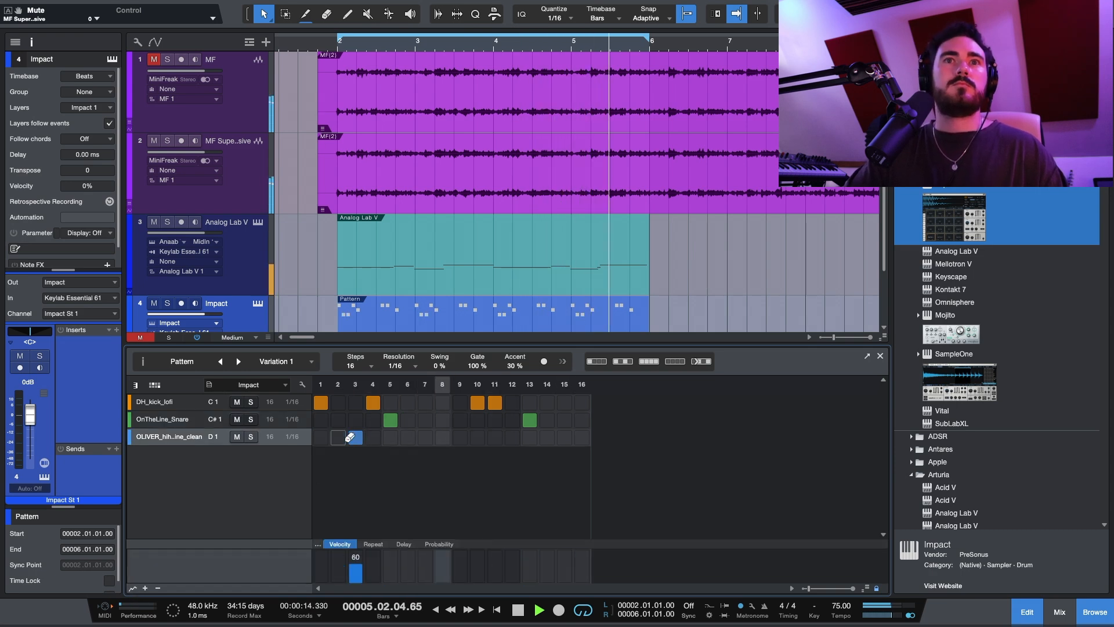
pyautogui.click(321, 437)
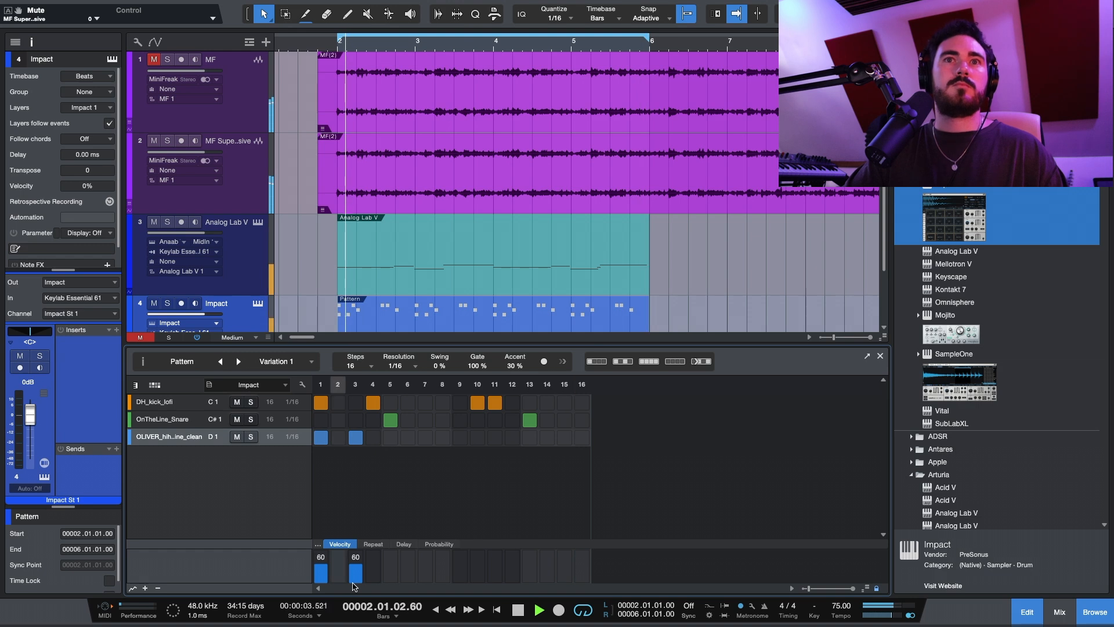
pyautogui.press('d')
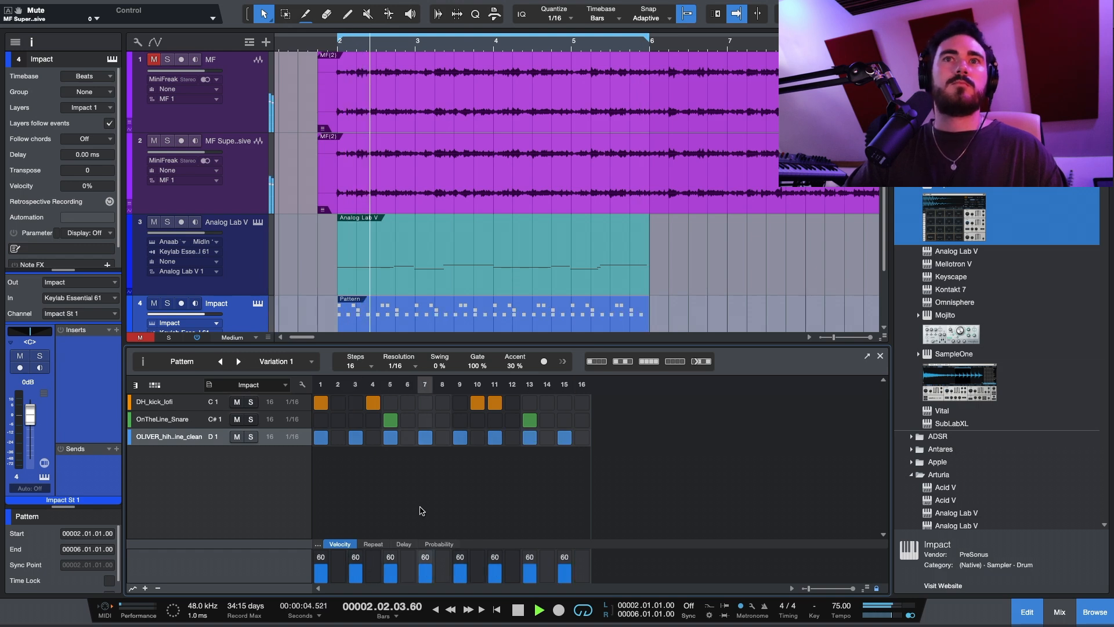
pyautogui.press('super+z')
pyautogui.press('super+z')
# Lower the step 3 hi-hat velocity to 23 and duplicate the two hi-hat steps across the 16-step pattern
pyautogui.click(360, 570)
pyautogui.click(356, 576)
pyautogui.press('d')
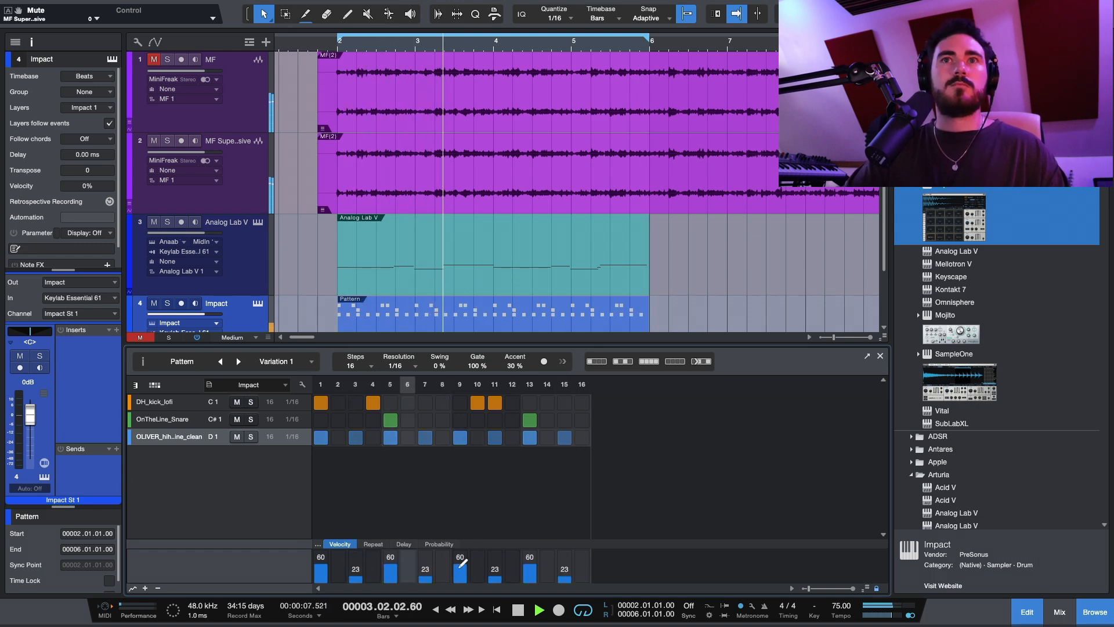
# Add varying step delays of 3% to 8% to the hi-hats on steps 3 through 15
pyautogui.click(403, 544)
pyautogui.moveTo(354, 559); pyautogui.dragTo(566, 559)
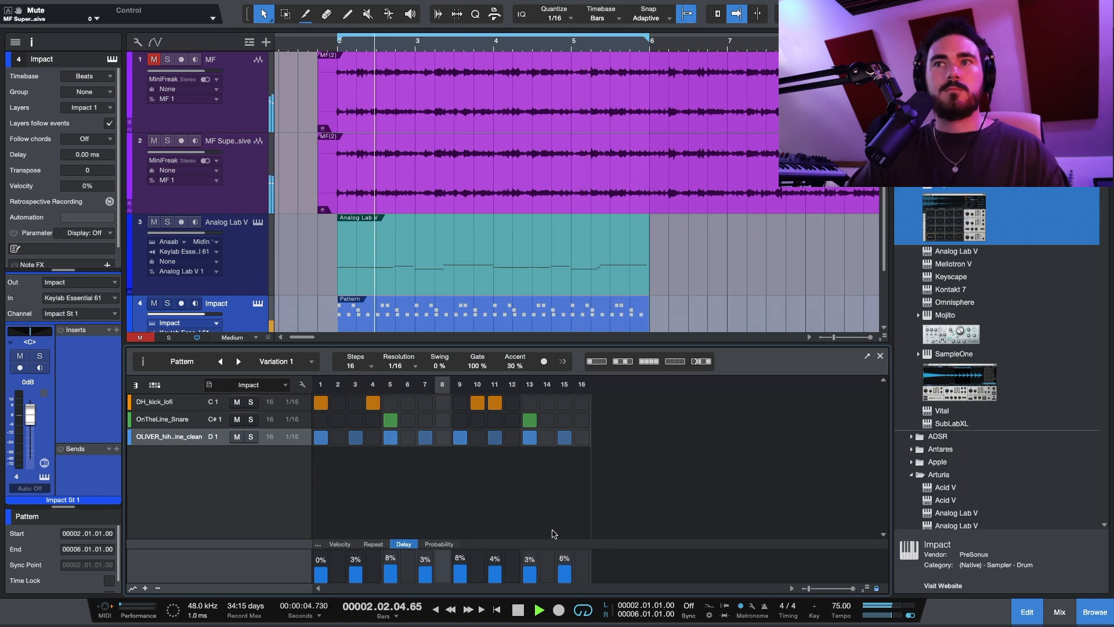
# Check the mixer briefly, reopen the drum pattern, and set its swing to 6%
pyautogui.click(1053, 617)
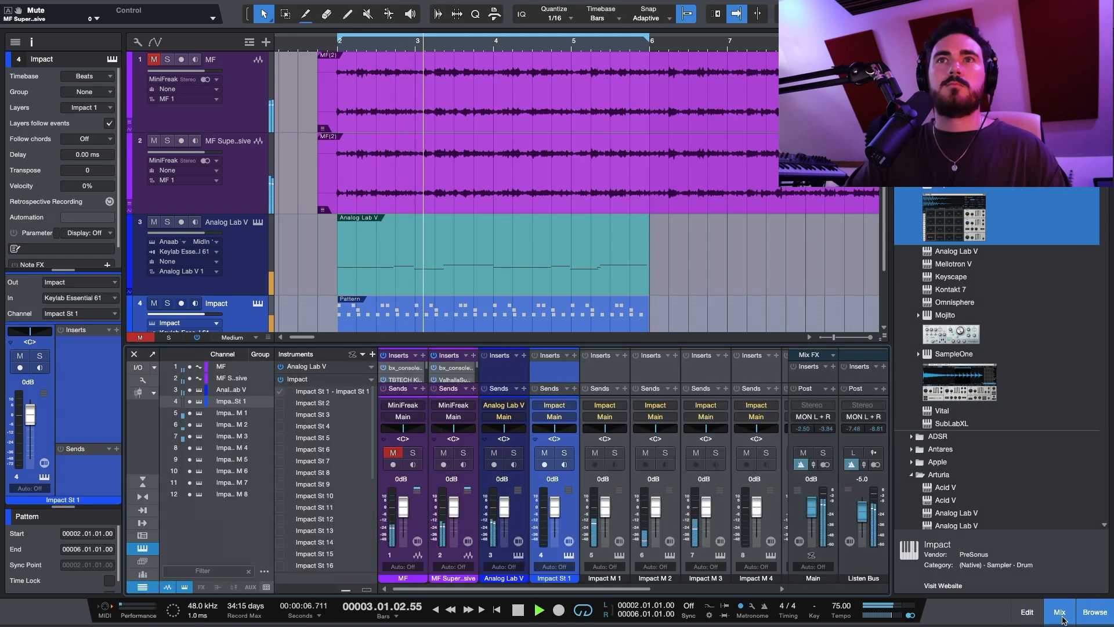
pyautogui.scroll(-1, 509, 262)
pyautogui.doubleClick(493, 292)
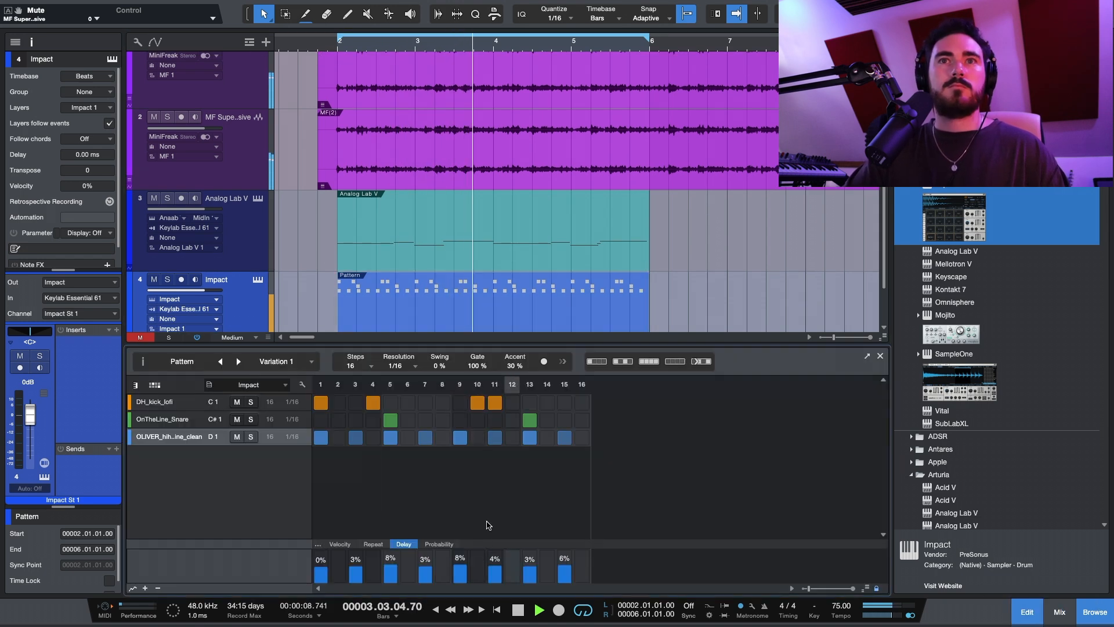
pyautogui.scroll(10, 448, 366)
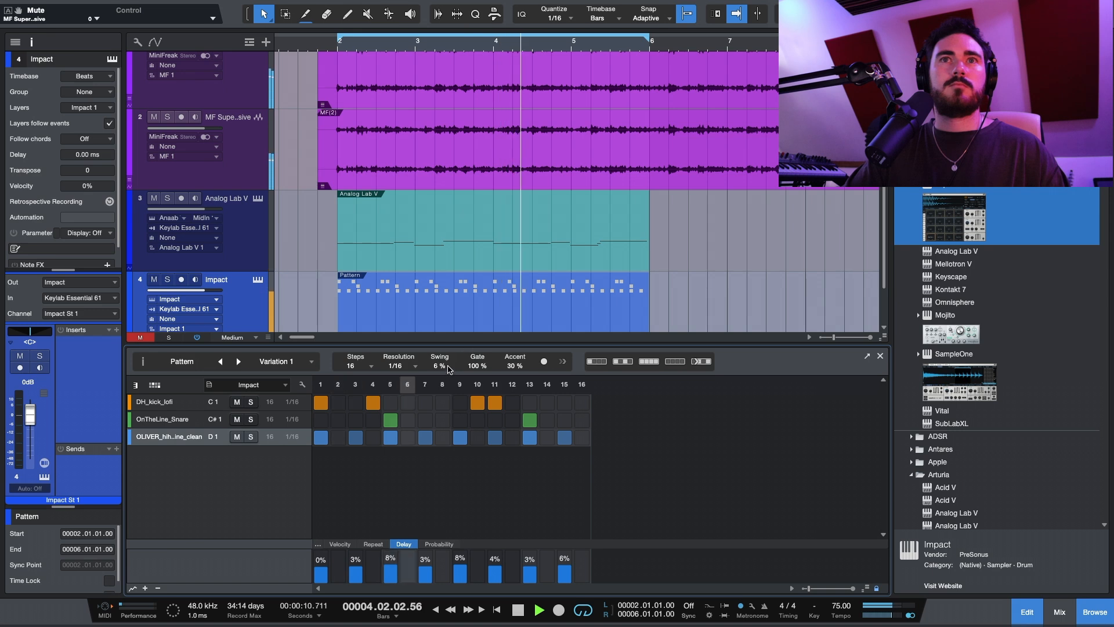
# Try raising the drum pattern's swing to 51%
pyautogui.scroll(8, 452, 367)
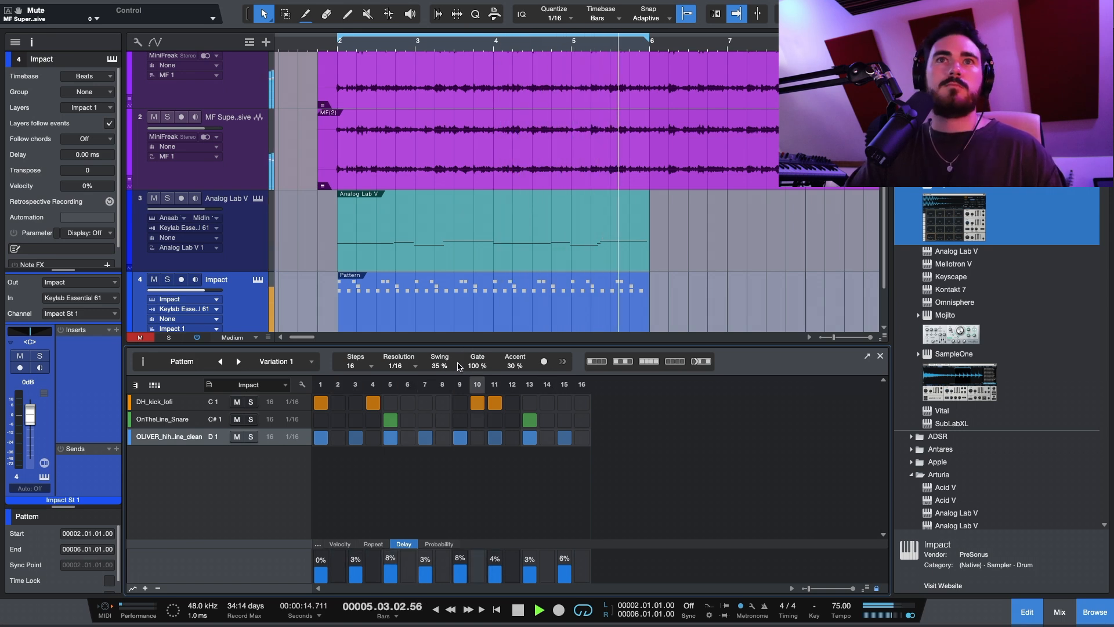
pyautogui.scroll(8, 452, 369)
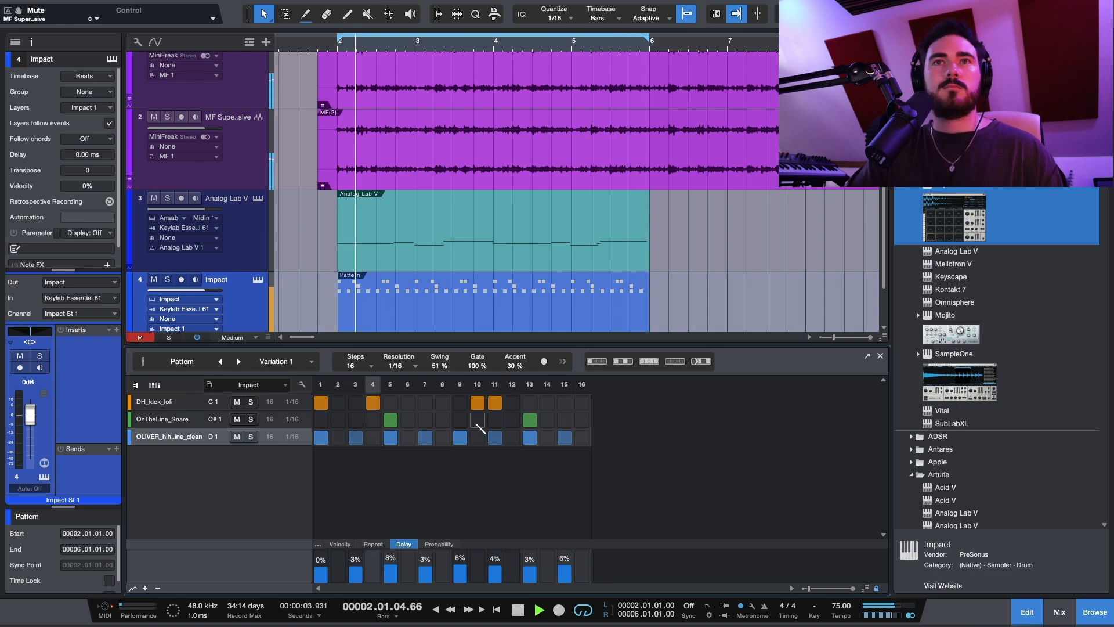
pyautogui.click(133, 588)
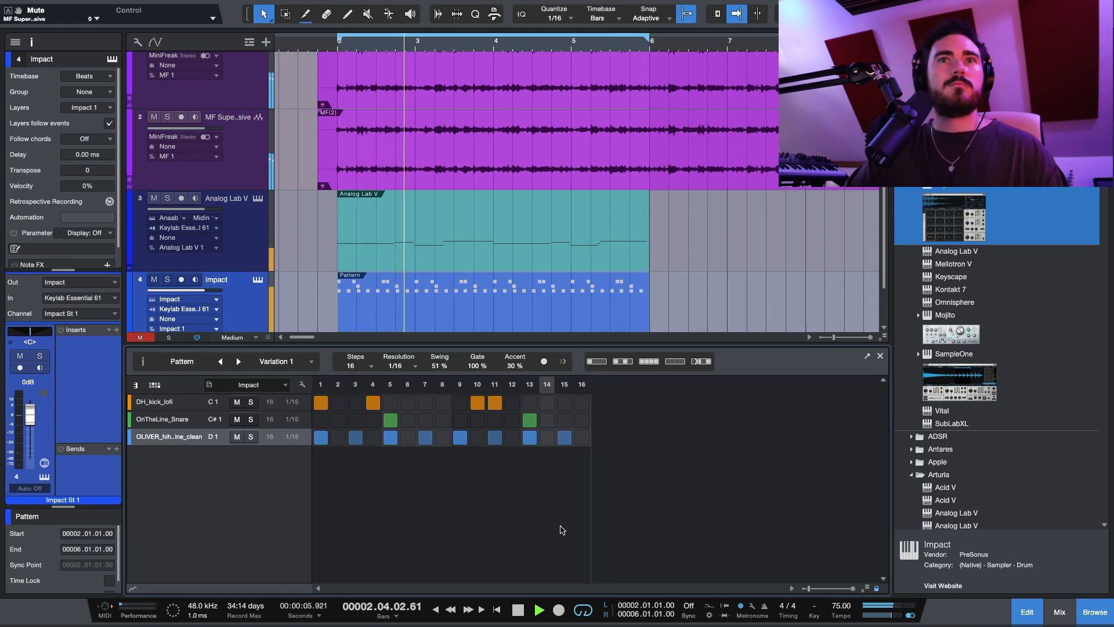
pyautogui.click(127, 588)
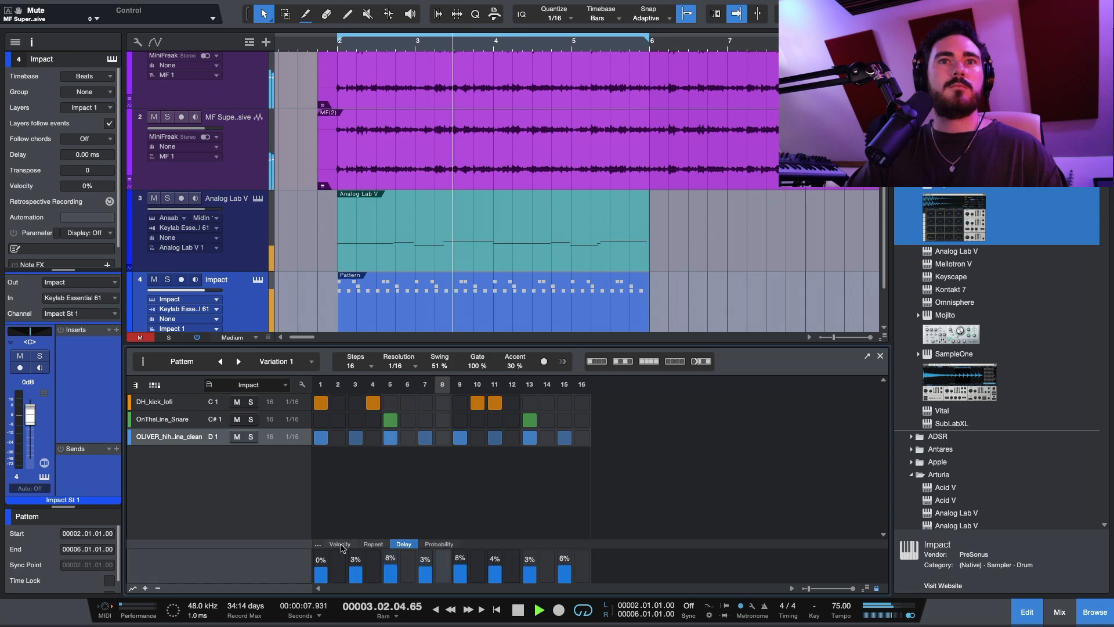
# Lower the velocity of the DH_kick_lofi hit on step 10
pyautogui.click(208, 403)
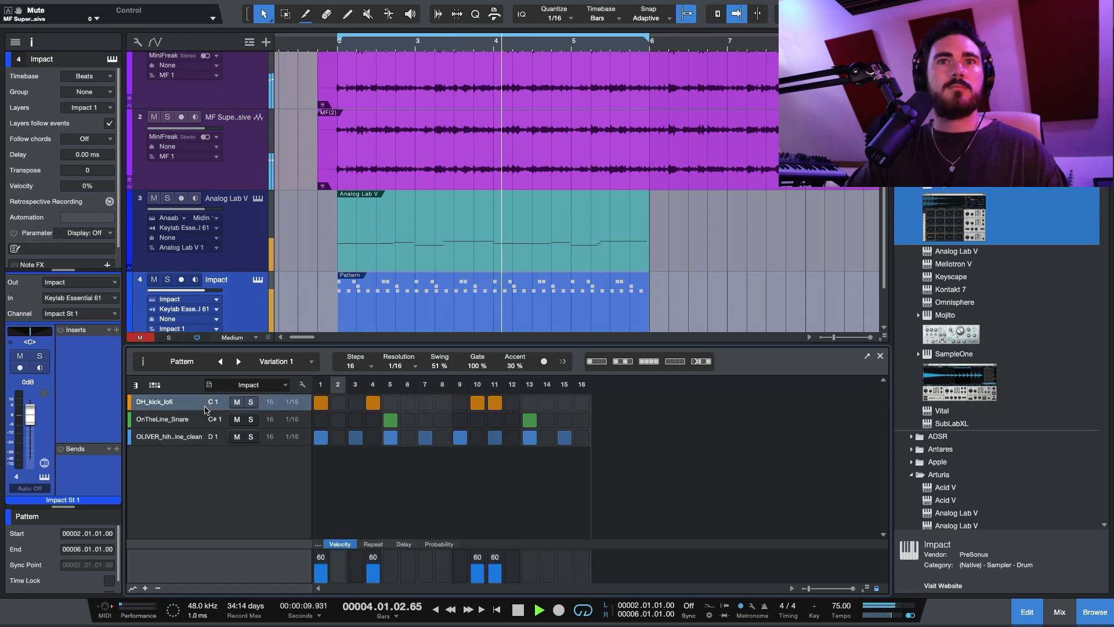
pyautogui.click(476, 574)
pyautogui.click(477, 572)
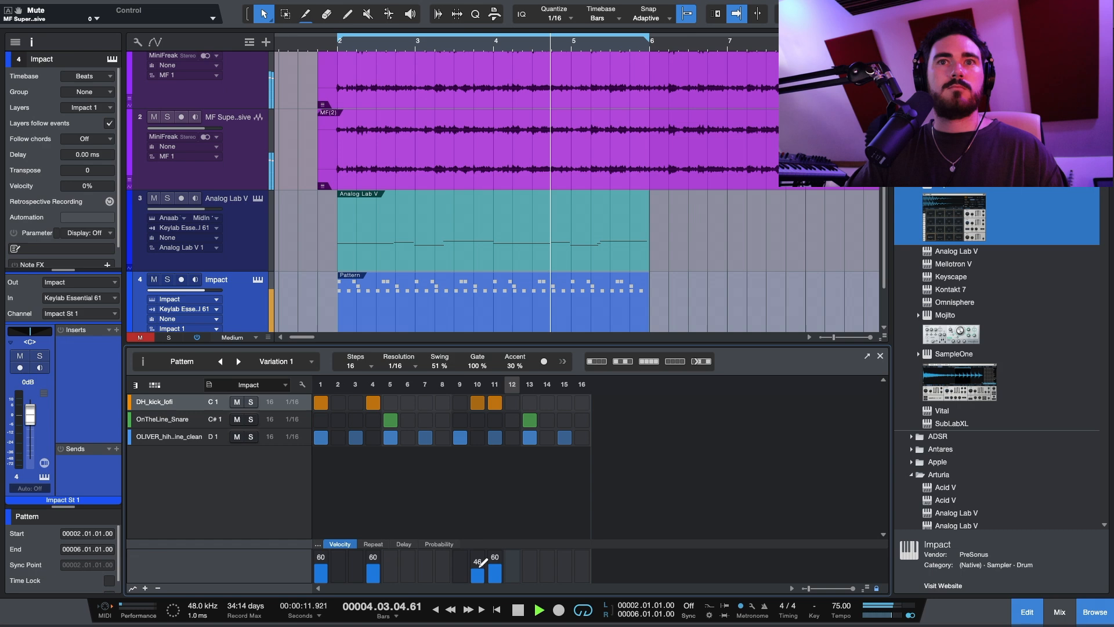
# Set the pattern swing to 0% and reset all hi-hat step delays to 0%
pyautogui.moveTo(440, 367); pyautogui.dragTo(406, 513)
pyautogui.click(203, 436)
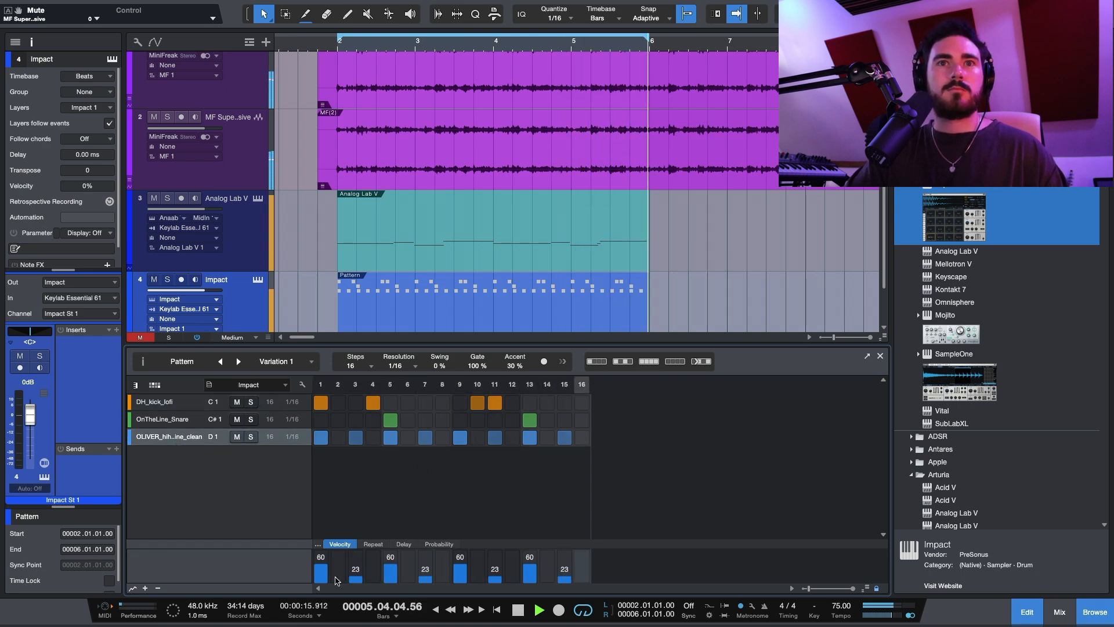
pyautogui.click(404, 544)
pyautogui.keyDown('super'); pyautogui.click(357, 568); pyautogui.keyUp('super')
pyautogui.keyDown('super'); pyautogui.click(390, 569); pyautogui.keyUp('super')
pyautogui.keyDown('super'); pyautogui.click(426, 572); pyautogui.keyUp('super')
pyautogui.moveTo(443, 577); pyautogui.dragTo(588, 577)
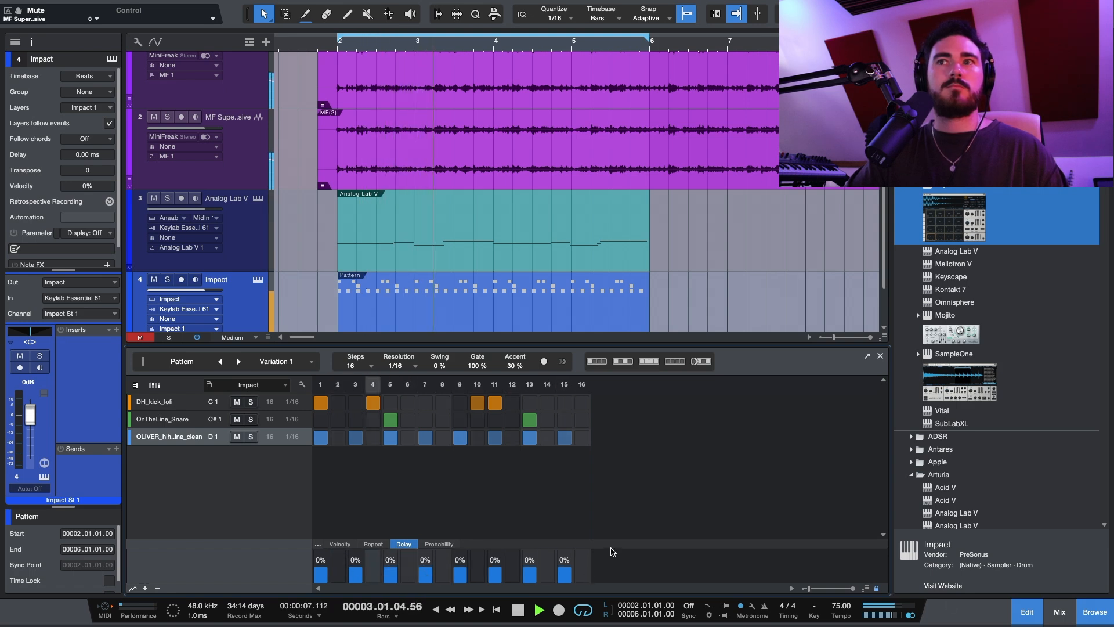
# Lower the Impact M 3 channel to -11.7 dB in the mixer and return to the drum pattern
pyautogui.click(1059, 612)
pyautogui.moveTo(703, 509); pyautogui.dragTo(708, 518)
pyautogui.press('F2')
pyautogui.press('F2')
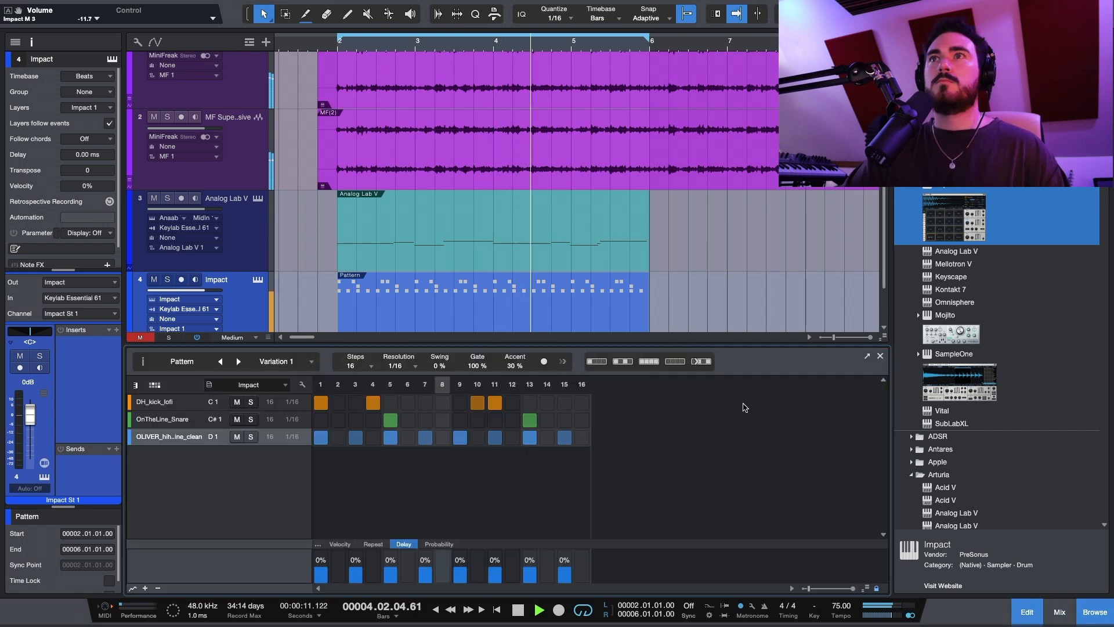
# Add a Keyscape instrument track and load the Rhodes - LA Custom Warm electric piano patch
pyautogui.scroll(-3, 720, 354)
pyautogui.moveTo(958, 275); pyautogui.dragTo(594, 473)
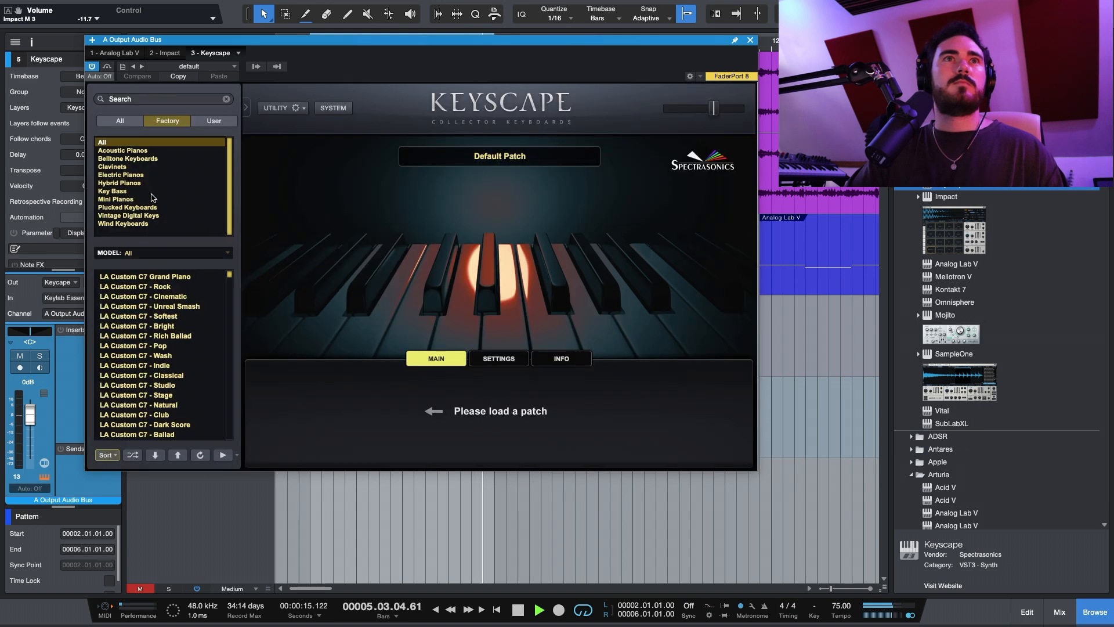
pyautogui.click(144, 175)
pyautogui.click(174, 336)
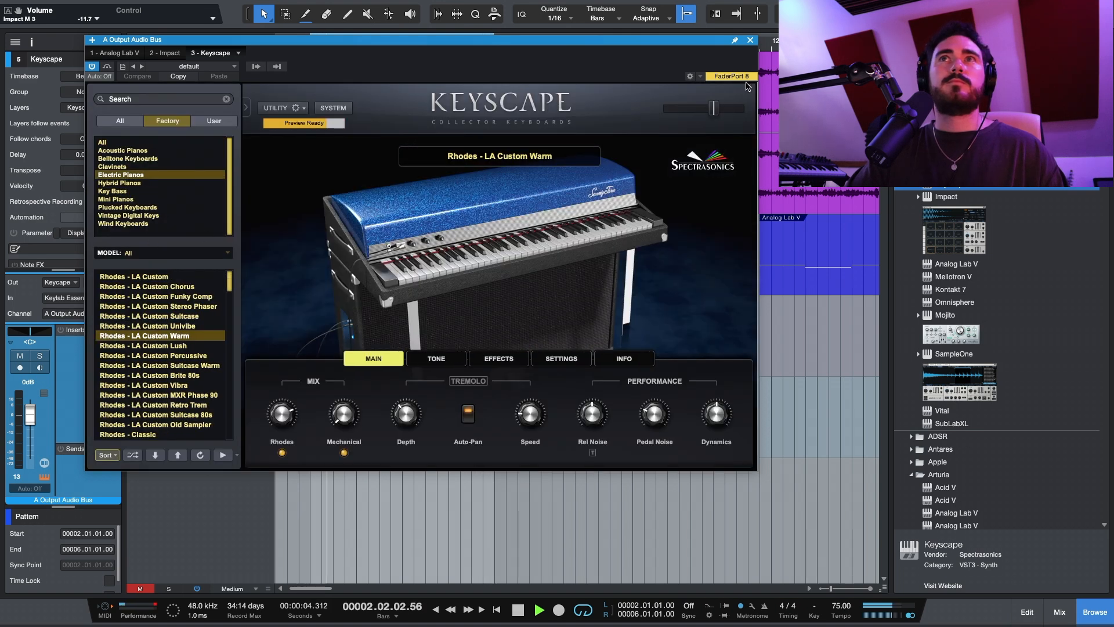
pyautogui.click(751, 40)
# Examine the bass notes of the first Analog Lab V part in the note editor
pyautogui.click(409, 275)
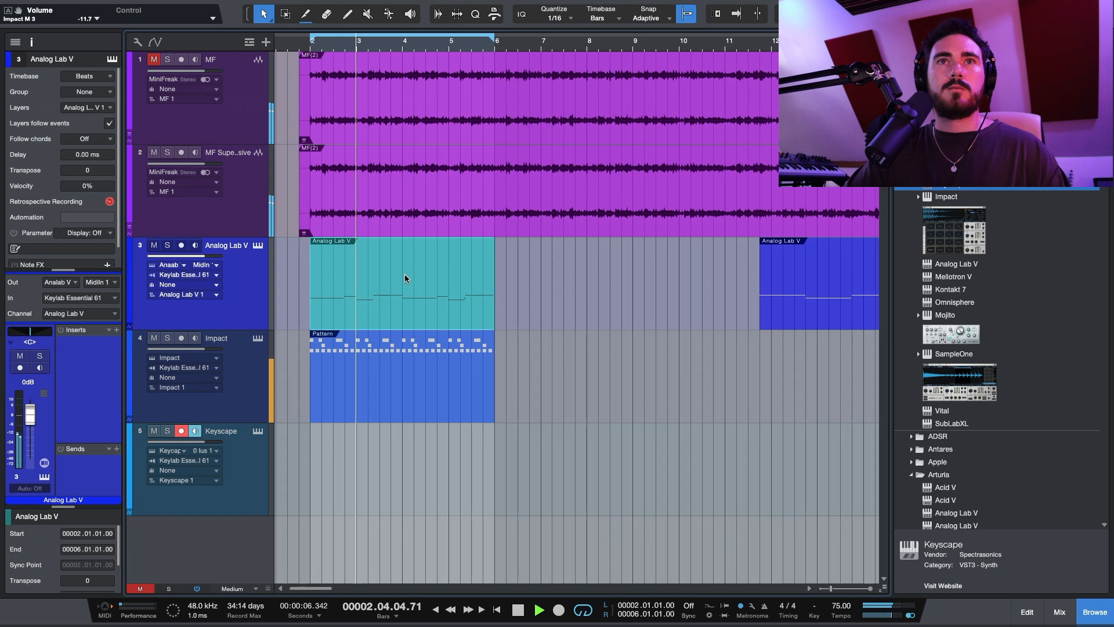
pyautogui.doubleClick(403, 277)
pyautogui.click(384, 468)
pyautogui.moveTo(463, 410); pyautogui.dragTo(463, 483)
pyautogui.moveTo(514, 407); pyautogui.dragTo(516, 463)
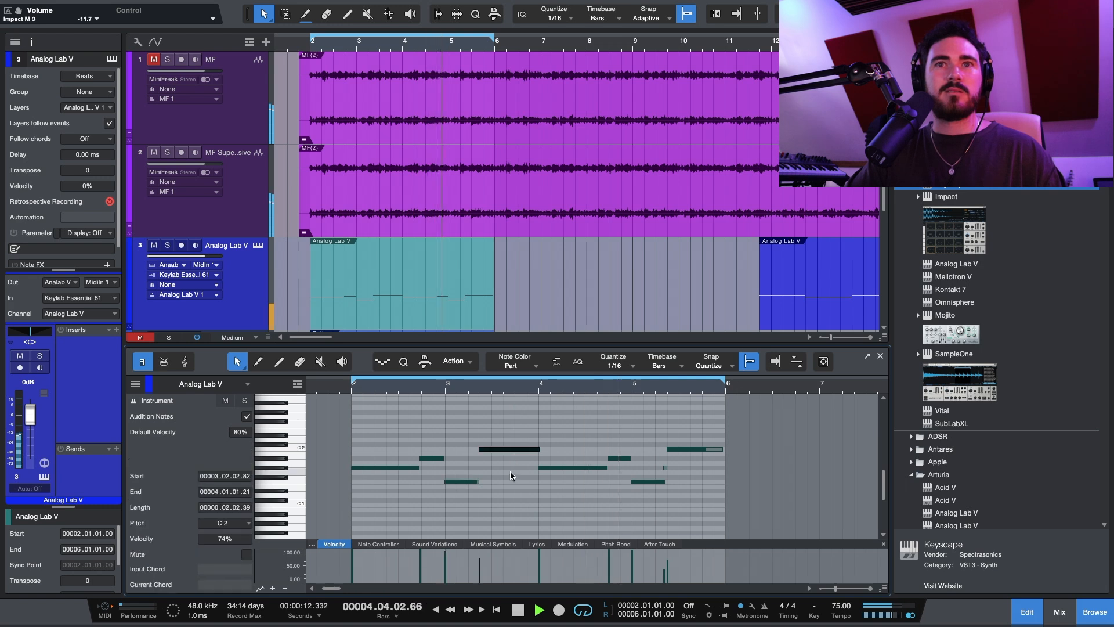
pyautogui.moveTo(404, 429); pyautogui.dragTo(433, 459)
pyautogui.click(439, 435)
pyautogui.press('F2')
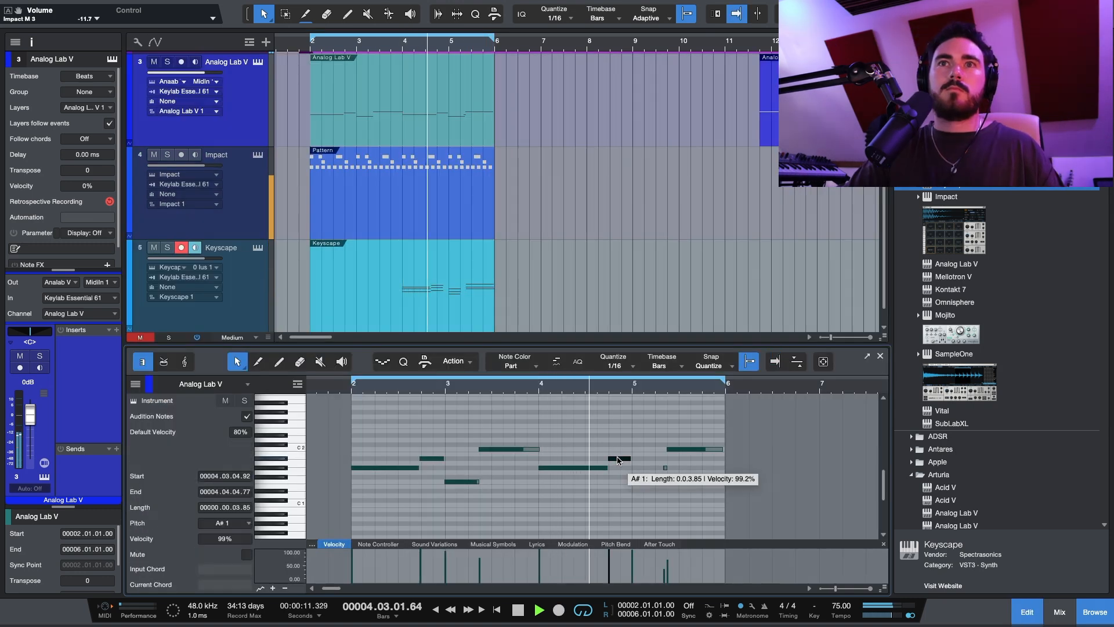
pyautogui.press('F2')
# Open the recorded Keyscape part, select all its notes and set the quantize value to 1/8
pyautogui.doubleClick(406, 443)
pyautogui.moveTo(620, 433); pyautogui.dragTo(602, 482)
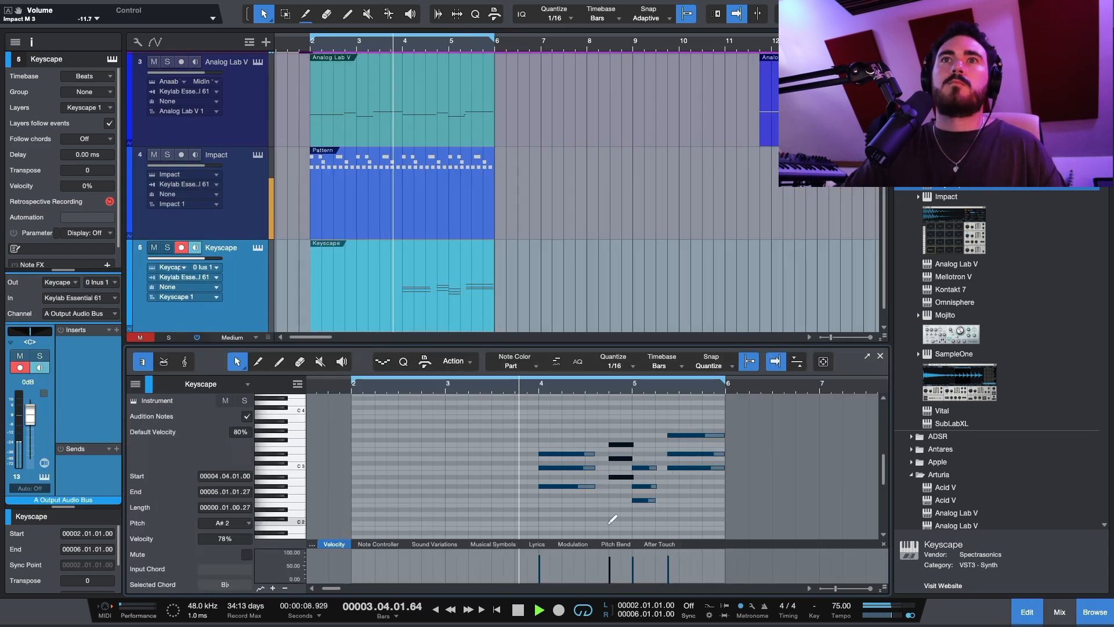
pyautogui.hotkey('ctrl', 'a')
pyautogui.click(614, 361)
pyautogui.click(669, 409)
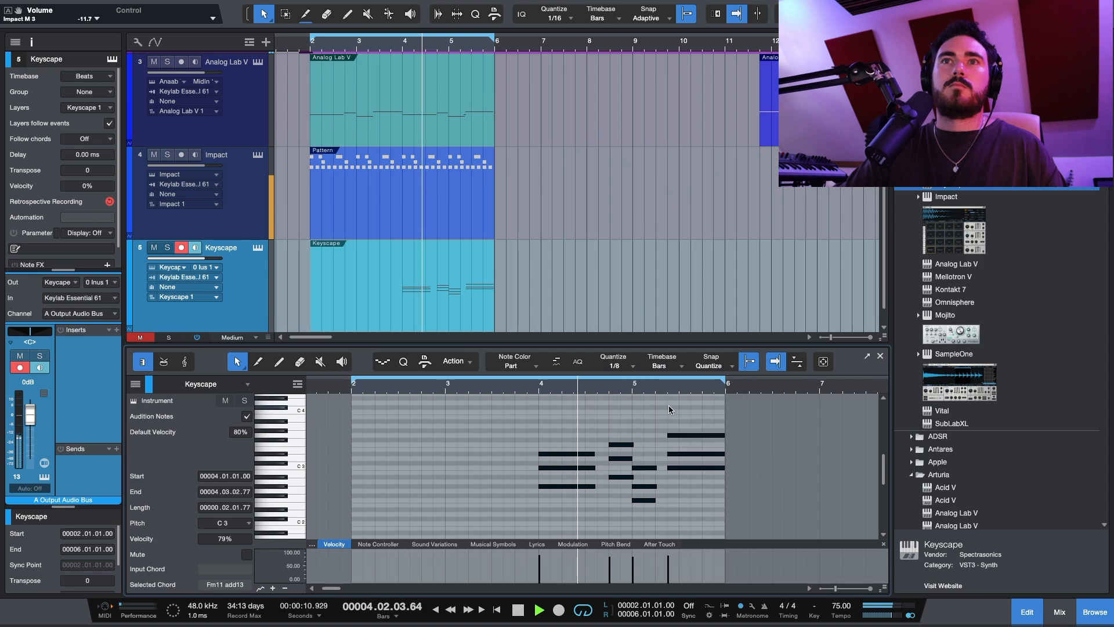
# Trim the second Keyscape chord to end at bar 5 and lengthen the first chord to three beats
pyautogui.click(666, 412)
pyautogui.scroll(5, 655, 415)
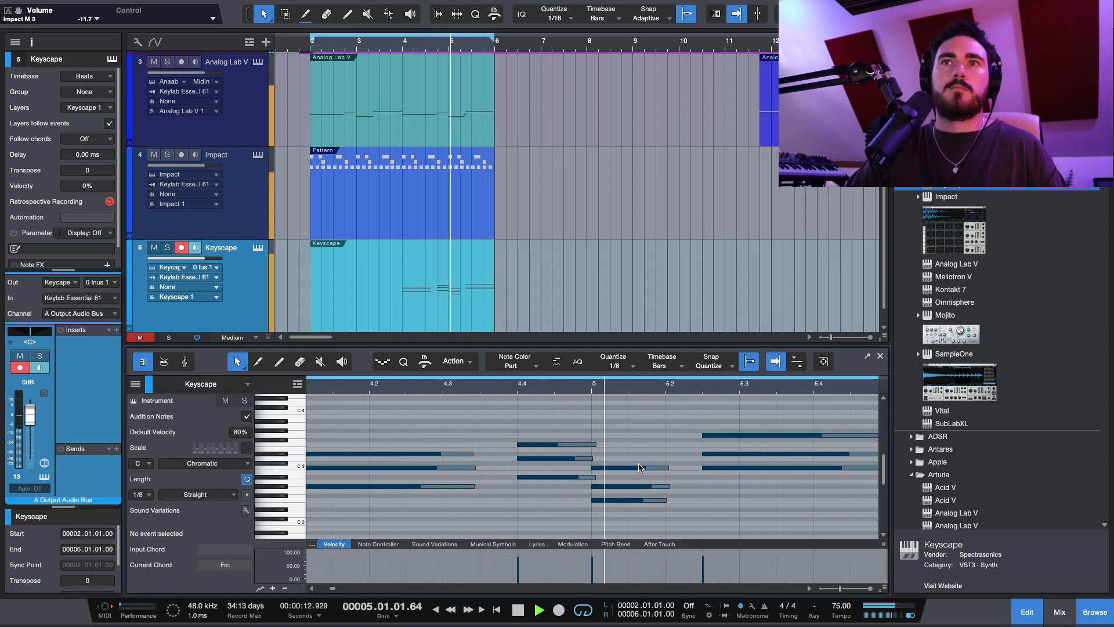
pyautogui.moveTo(672, 431); pyautogui.dragTo(703, 509)
pyautogui.moveTo(607, 438); pyautogui.dragTo(564, 480)
pyautogui.moveTo(598, 445); pyautogui.dragTo(592, 444)
pyautogui.moveTo(440, 424); pyautogui.dragTo(513, 487)
pyautogui.press('f')
pyautogui.press('w')
pyautogui.press('w')
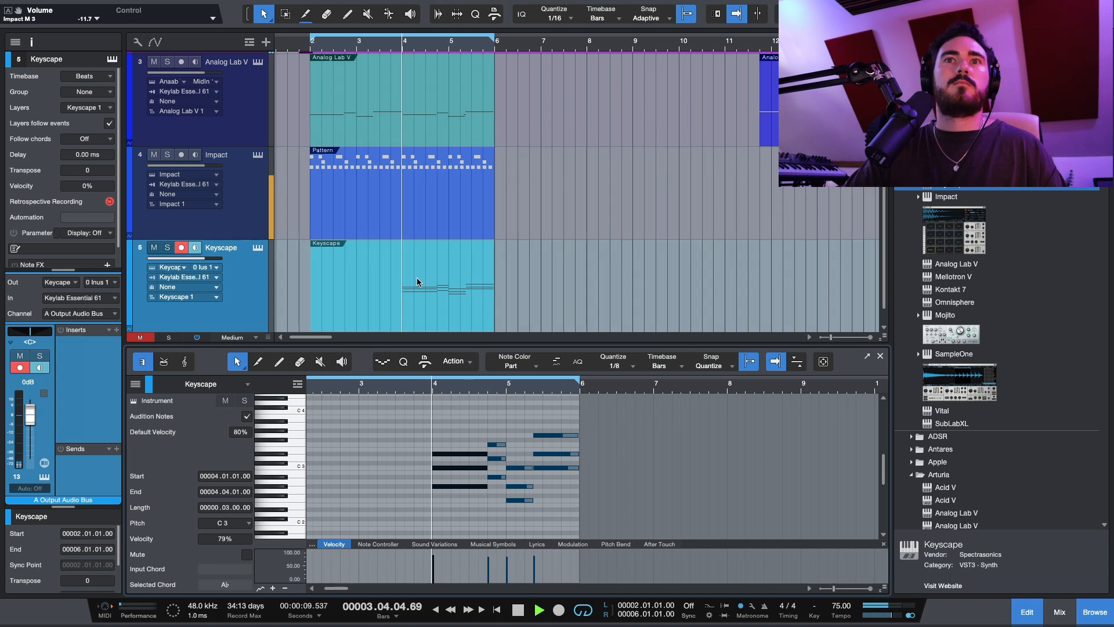
pyautogui.click(468, 423)
pyautogui.press('F2')
# Split the Keyscape part at bar 4, delete the empty first half and copy the chord half to bar 2
pyautogui.keyDown('alt'); pyautogui.click(401, 465); pyautogui.keyUp('alt')
pyautogui.click(376, 479)
pyautogui.press('Delete')
pyautogui.moveTo(443, 476); pyautogui.dragTo(349, 486)
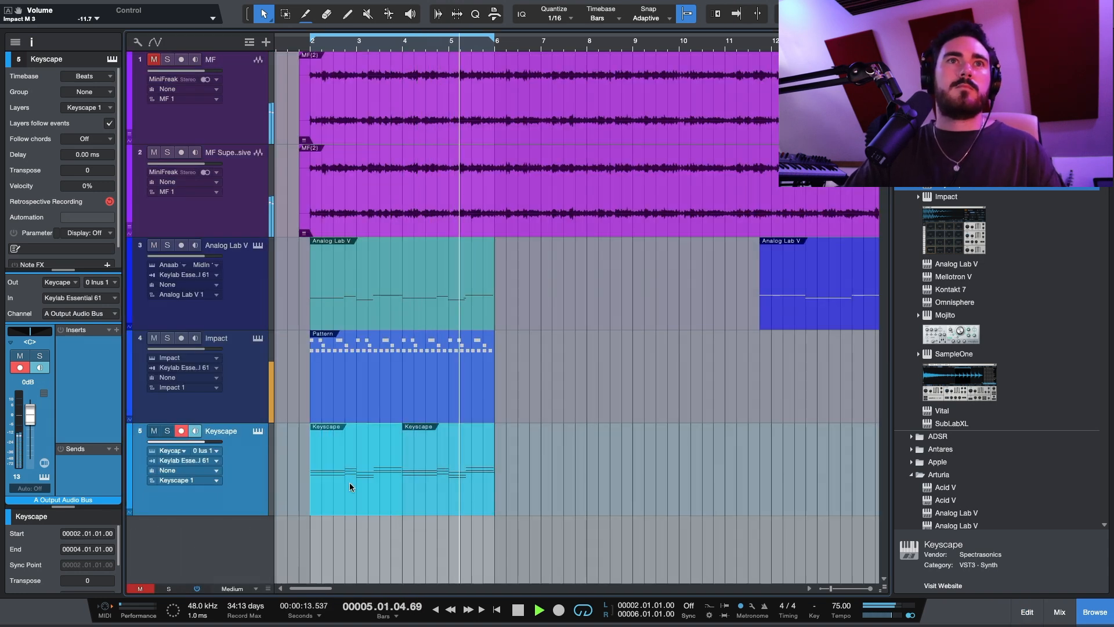
# Search the insert effects for "delay" and add ValhallaDelay to the Keyscape channel
pyautogui.click(117, 330)
pyautogui.write('delay')
pyautogui.press('Down')
pyautogui.press('Down')
pyautogui.press('Down')
pyautogui.press('Down')
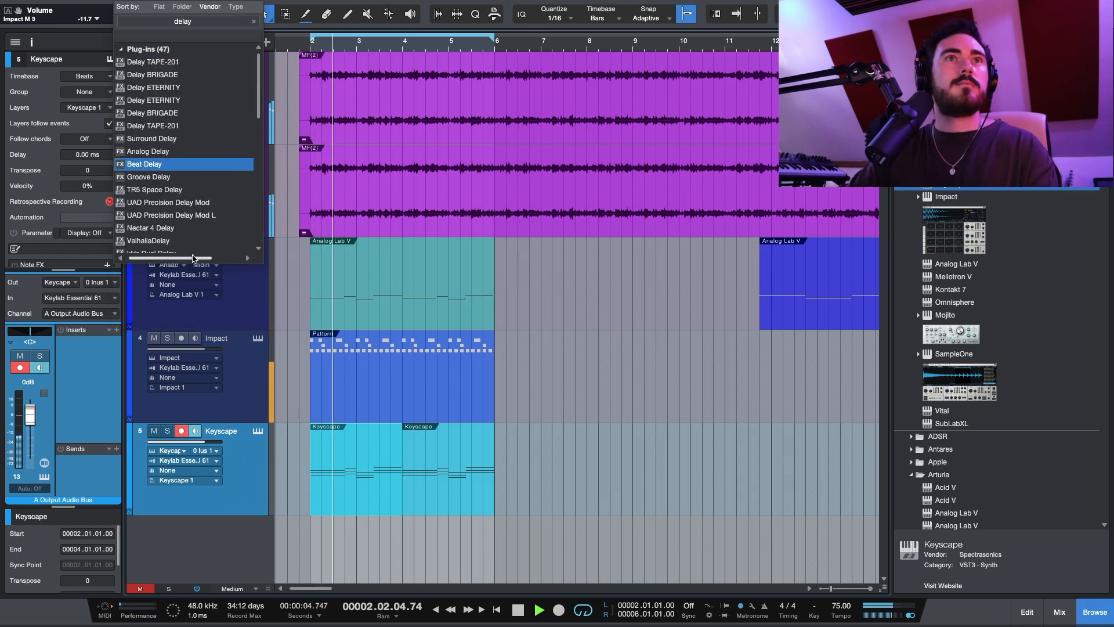
pyautogui.press('Down')
pyautogui.press('Down')
pyautogui.press('Down')
pyautogui.press('Down')
pyautogui.press('Down')
pyautogui.press('Down')
pyautogui.press('Return')
# Set ValhallaDelay's diffusion amount to 27.2%, mix to 40.4%, feedback to 83.2% and low EQ to about 340 Hz
pyautogui.moveTo(665, 330); pyautogui.dragTo(666, 299)
pyautogui.moveTo(326, 318); pyautogui.dragTo(326, 332)
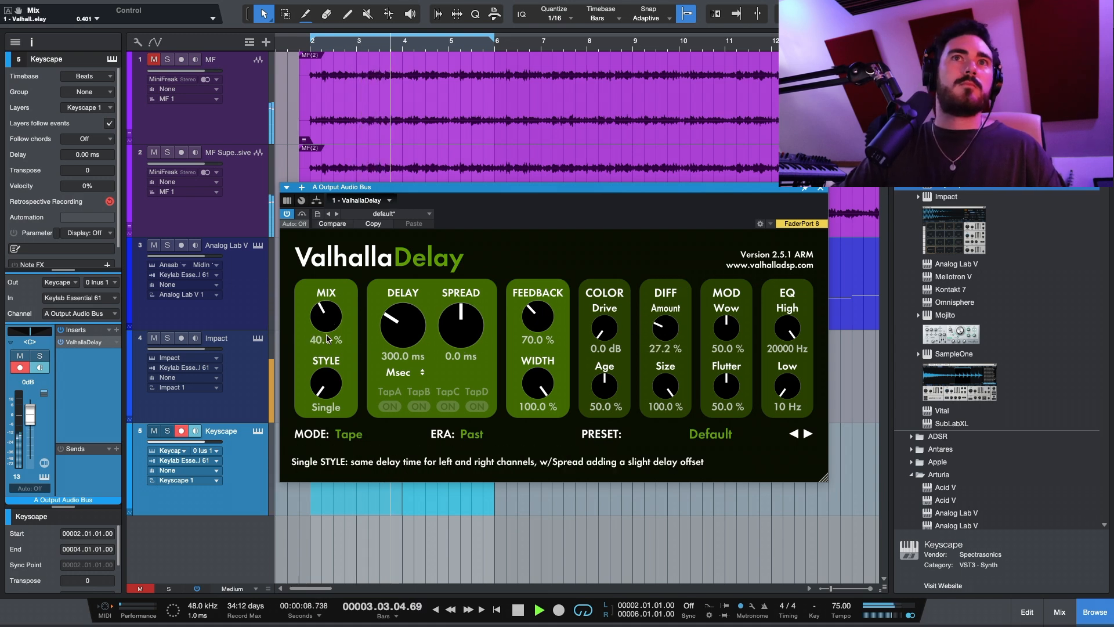
pyautogui.moveTo(538, 319); pyautogui.dragTo(538, 308)
pyautogui.moveTo(788, 386); pyautogui.dragTo(795, 367)
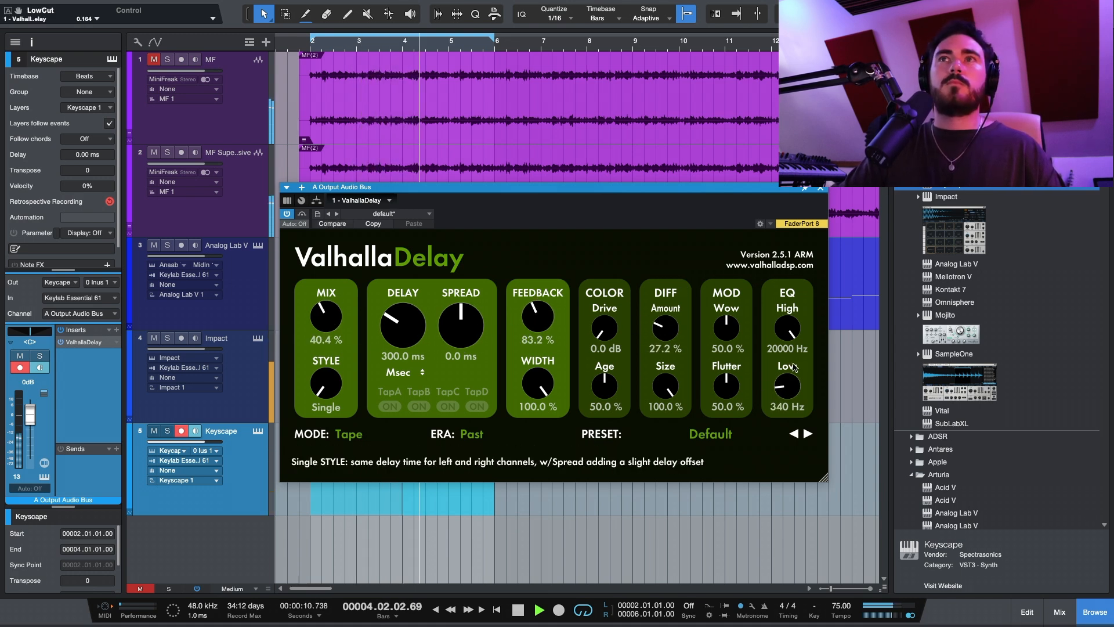
pyautogui.click(821, 188)
# Reduce the track heights and check the Kirchhoff EQ curve on the MF Supermassive track
pyautogui.hotkey('shift', 'w')
pyautogui.click(360, 157)
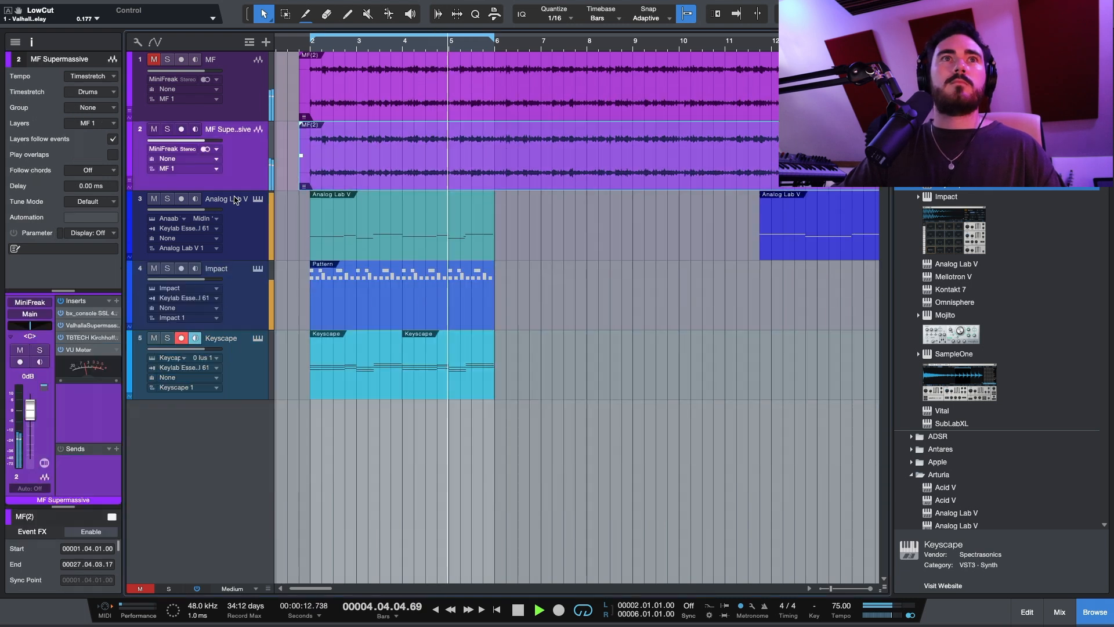
pyautogui.click(83, 339)
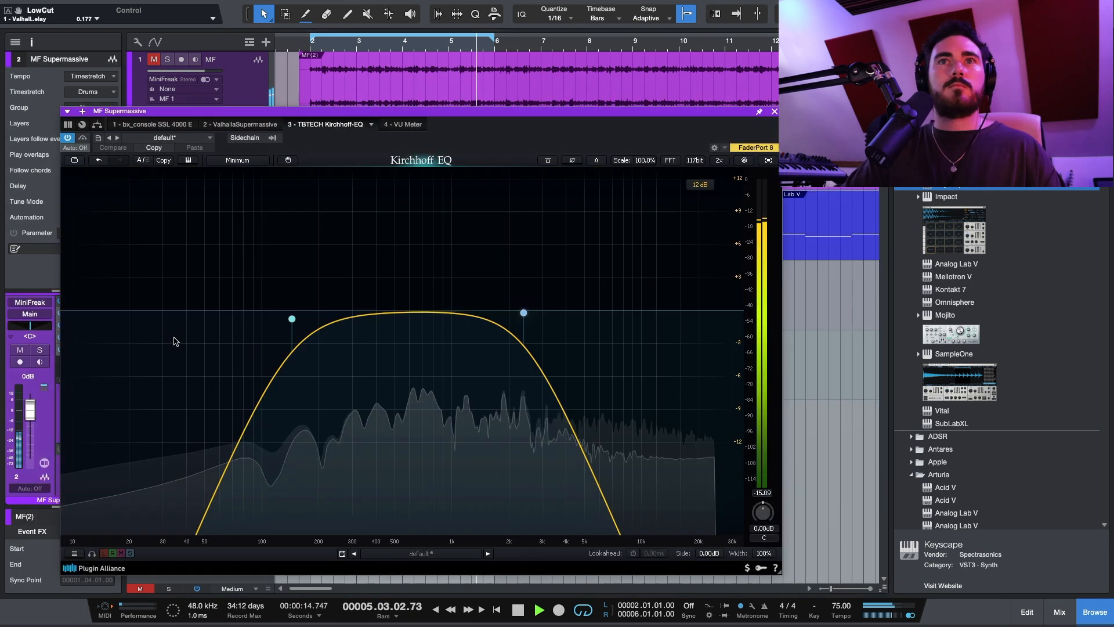
pyautogui.click(775, 111)
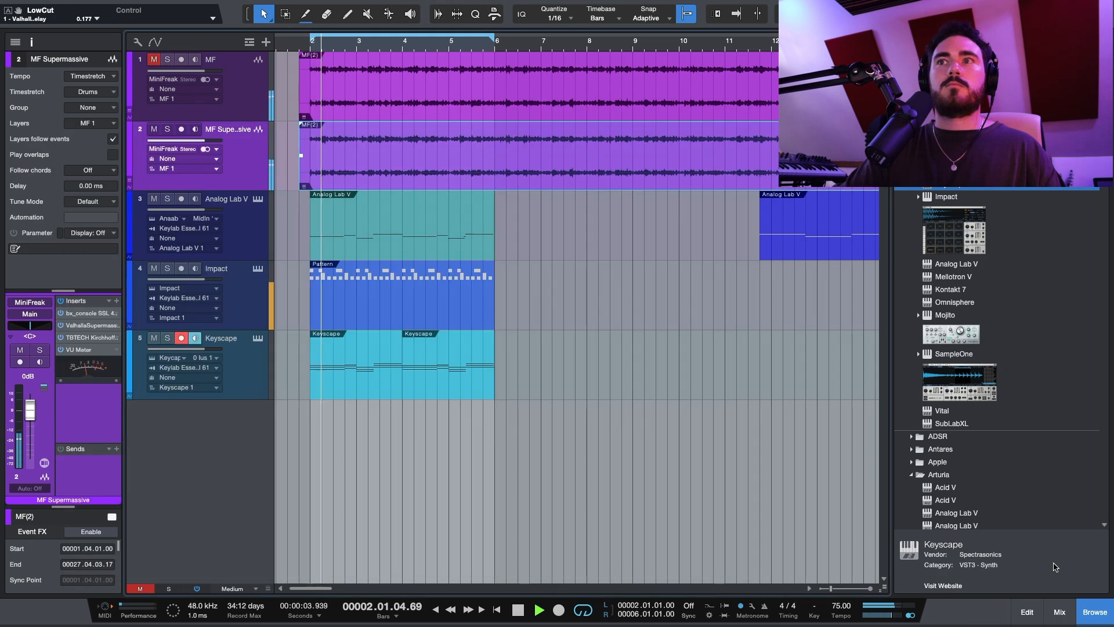
# Balance the mixer levels: MF Supermassive at -2.4 dB, Impact M 1 at +1.5 dB and the Keyscape channel at -1.7 dB
pyautogui.click(1059, 612)
pyautogui.click(1095, 612)
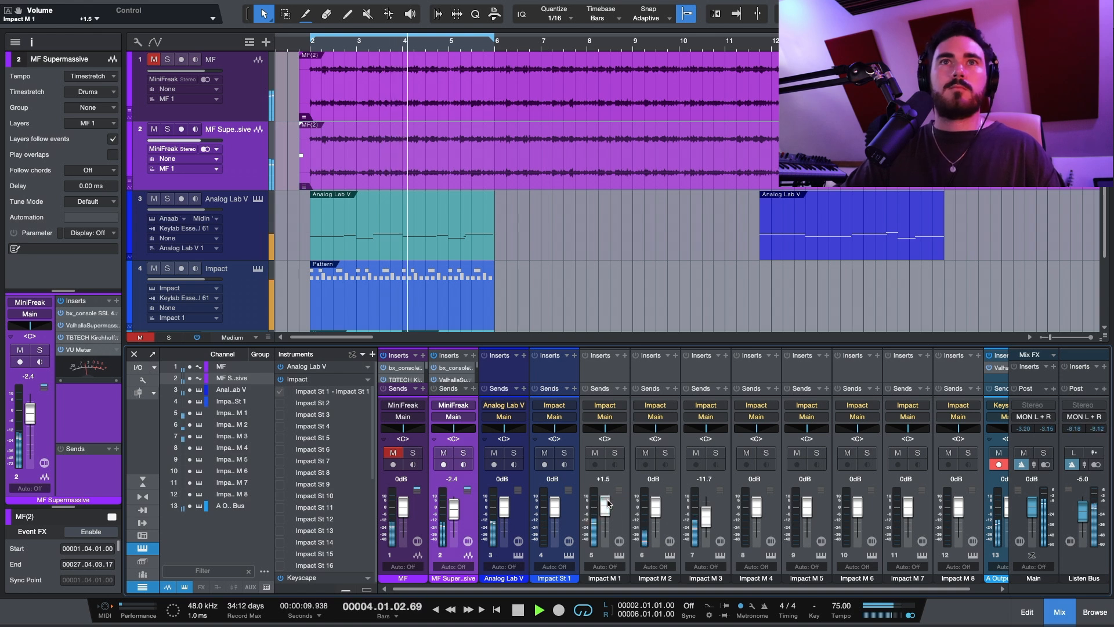
pyautogui.hscroll(2, 613, 483)
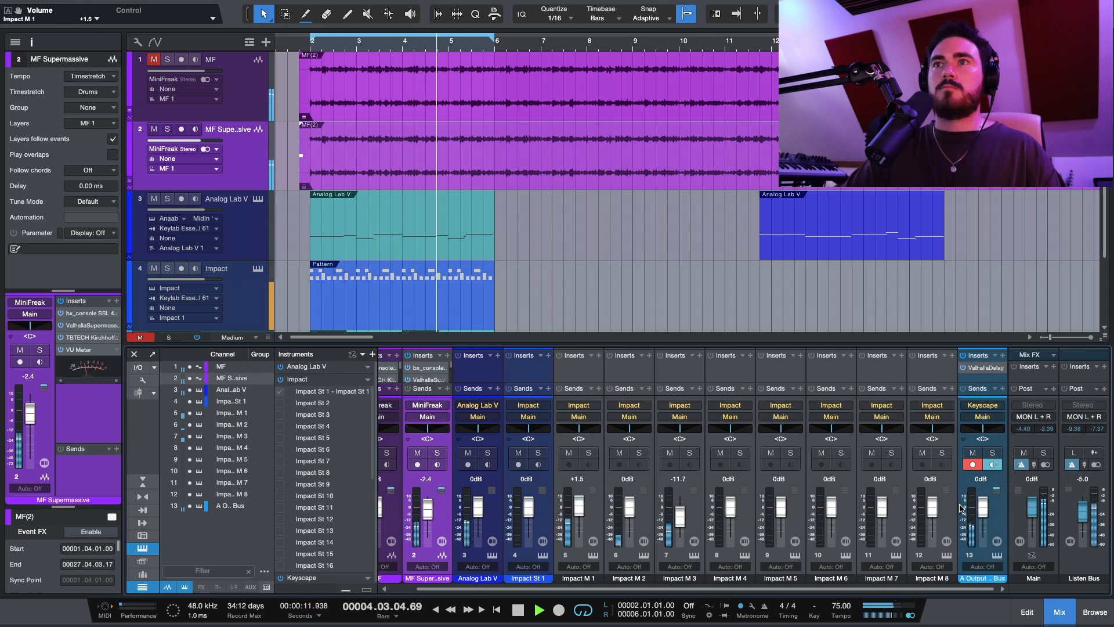
pyautogui.press('r')
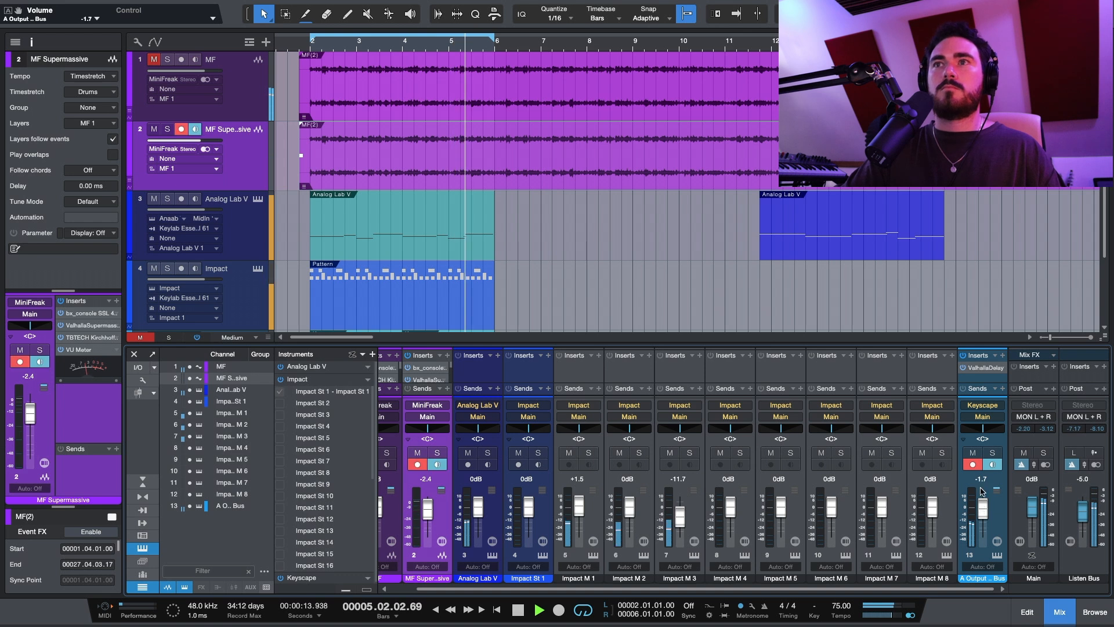
pyautogui.press('r')
pyautogui.press('F2')
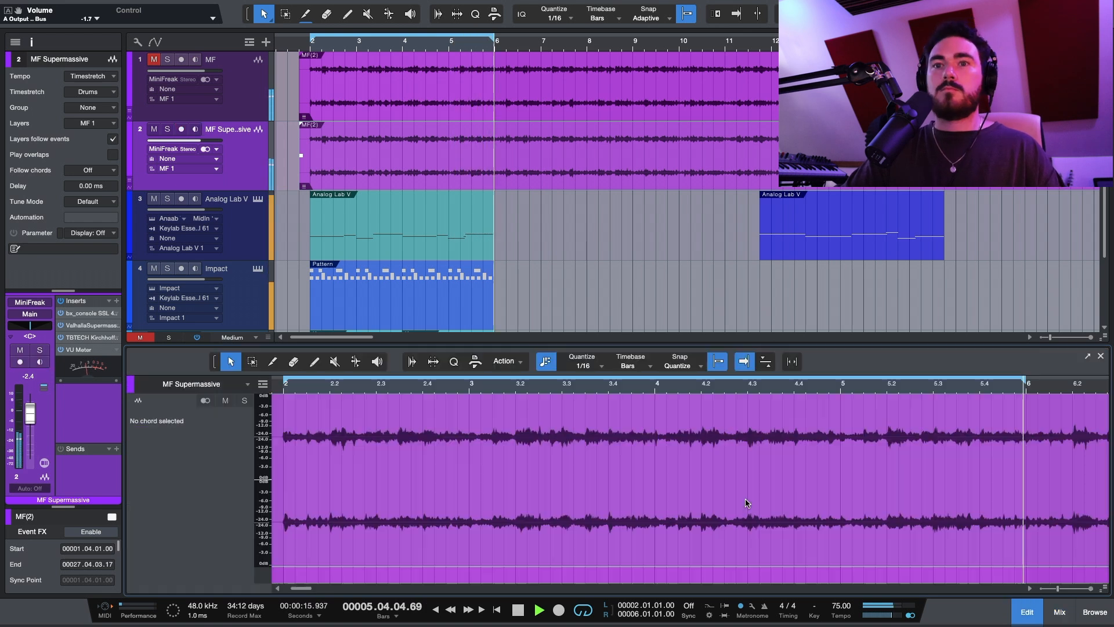
pyautogui.press('F2')
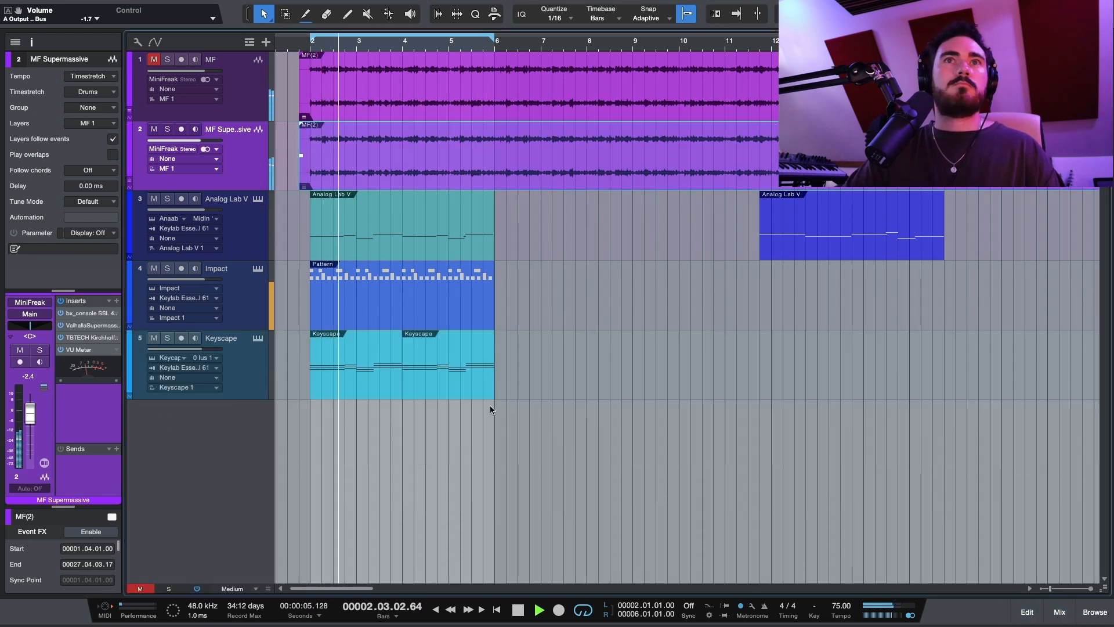
# Mute MF Supermassive, unmute the original MF track and lower MF to -2.1 dB
pyautogui.hscroll(-1, 429, 406)
pyautogui.scroll(2, 428, 407)
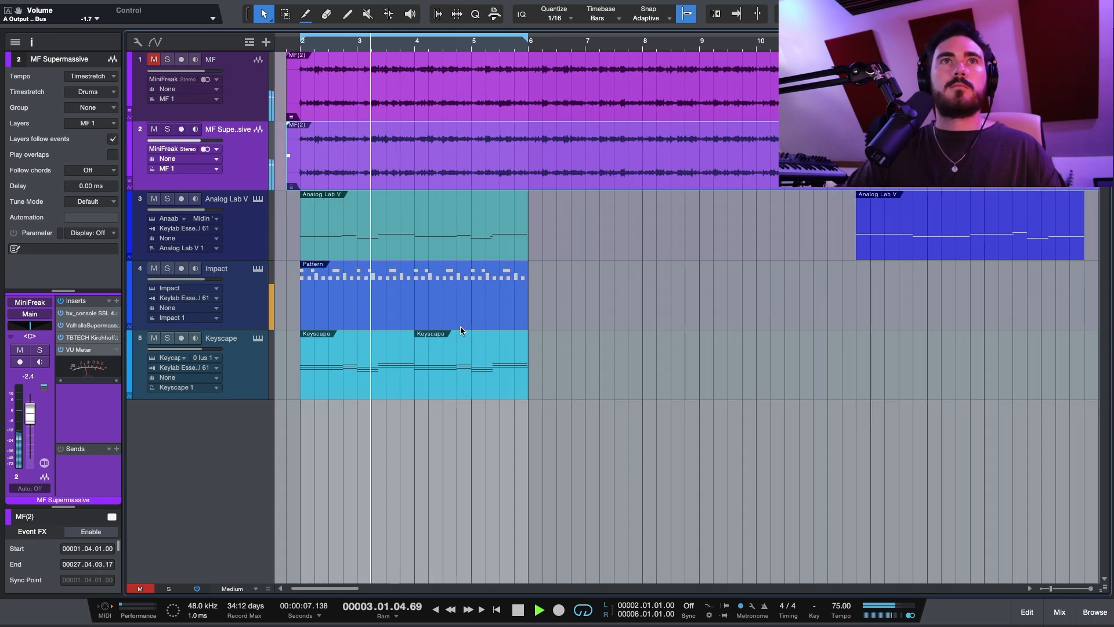
pyautogui.press('m')
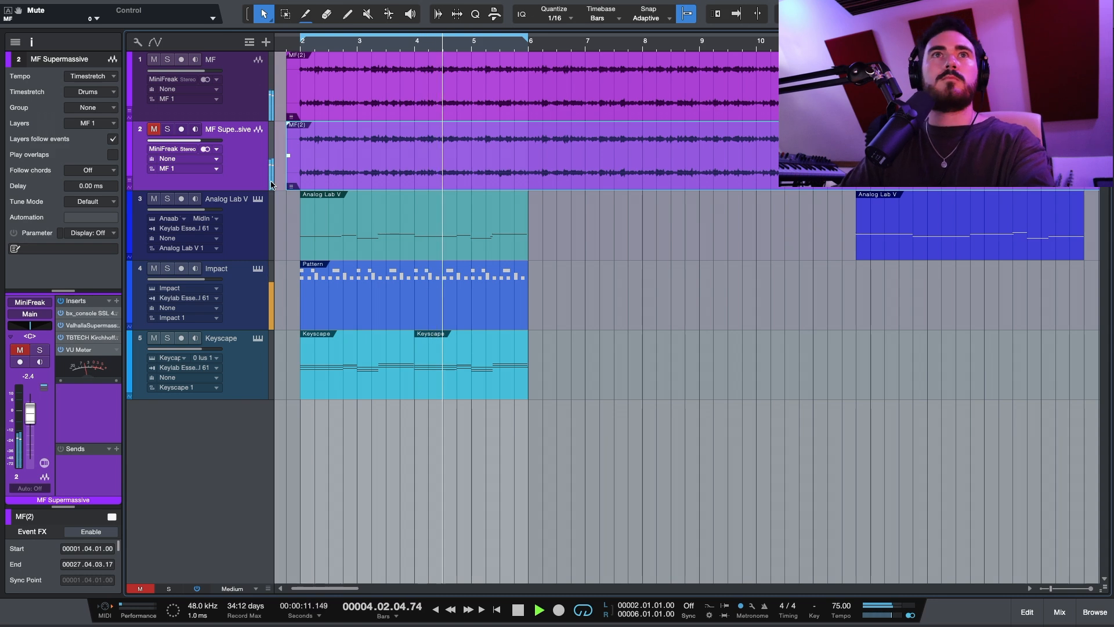
pyautogui.click(258, 106)
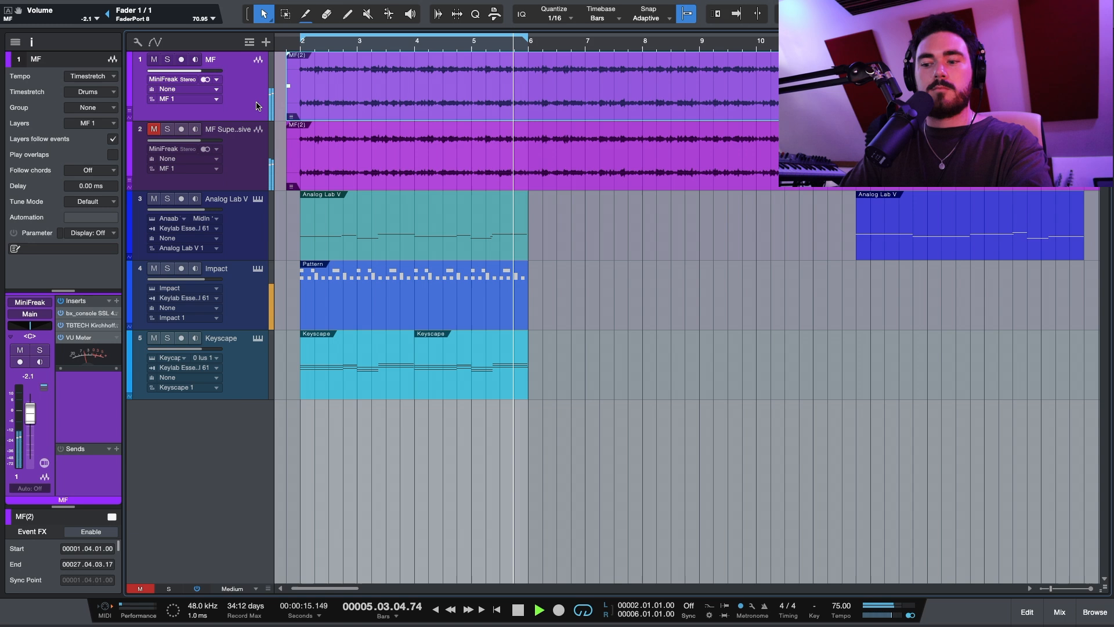
# Mute the MF track, unmute MF Supermassive and lower its volume to -4.5 dB
pyautogui.press('m')
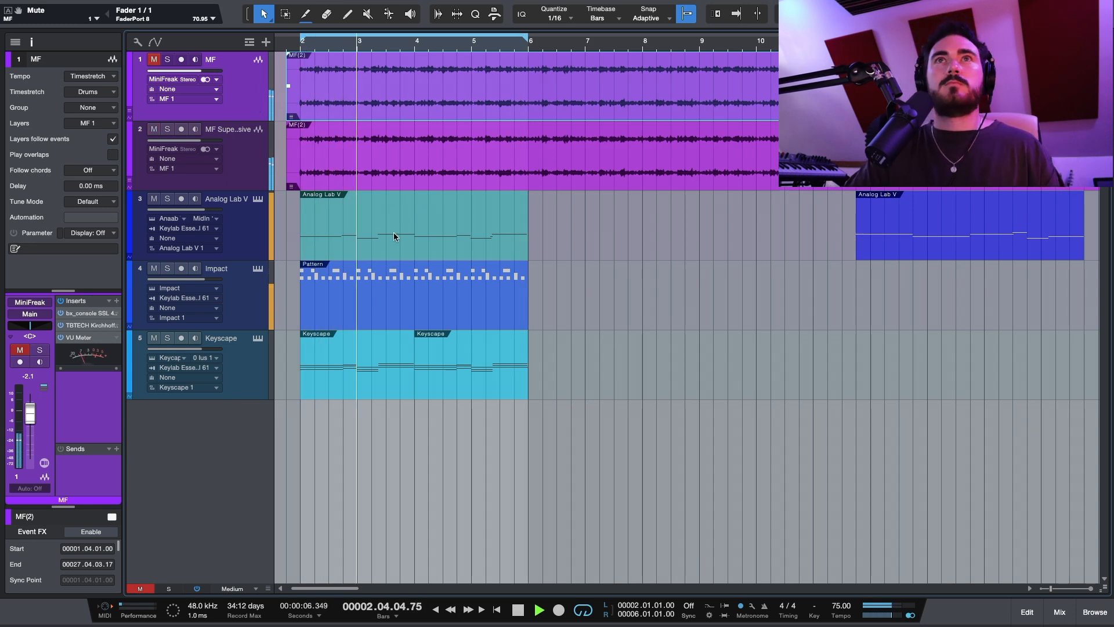
pyautogui.click(414, 160)
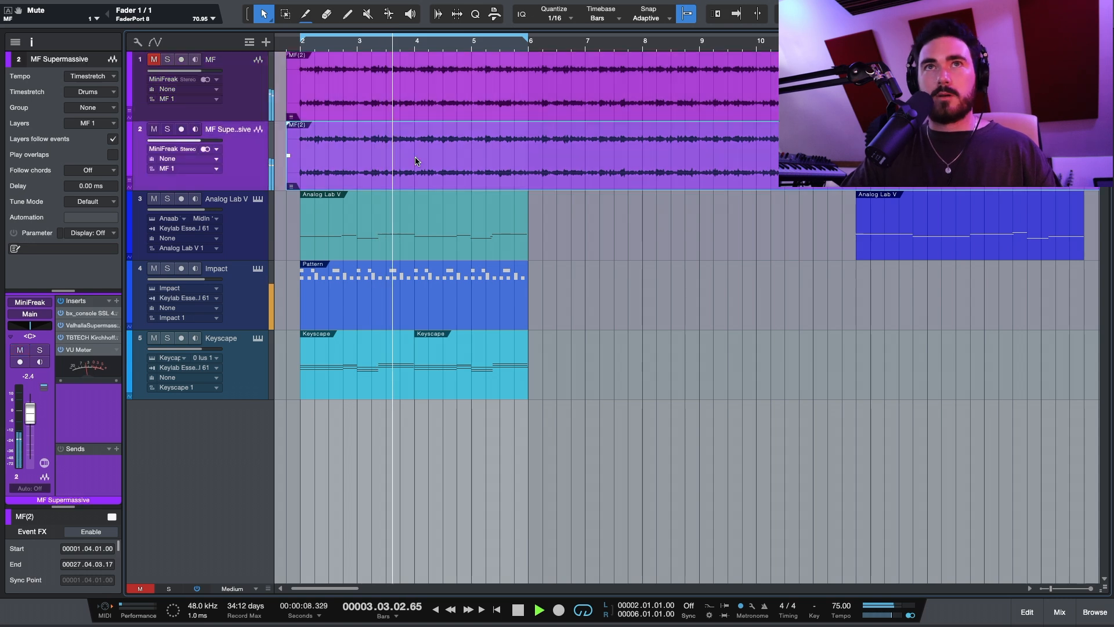
pyautogui.press('m')
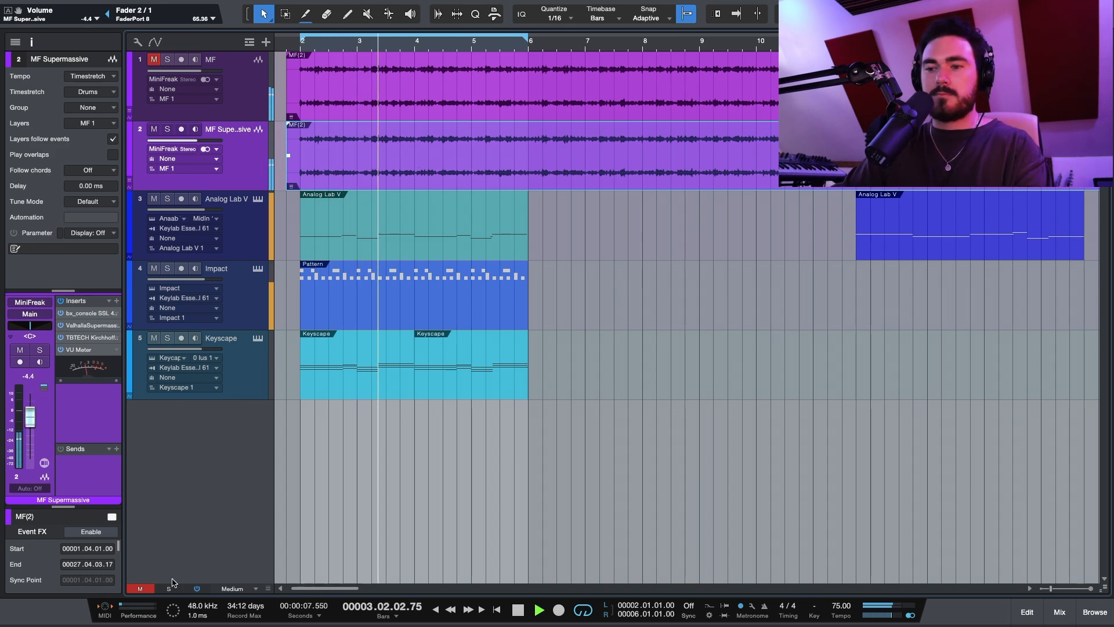
pyautogui.press('space')
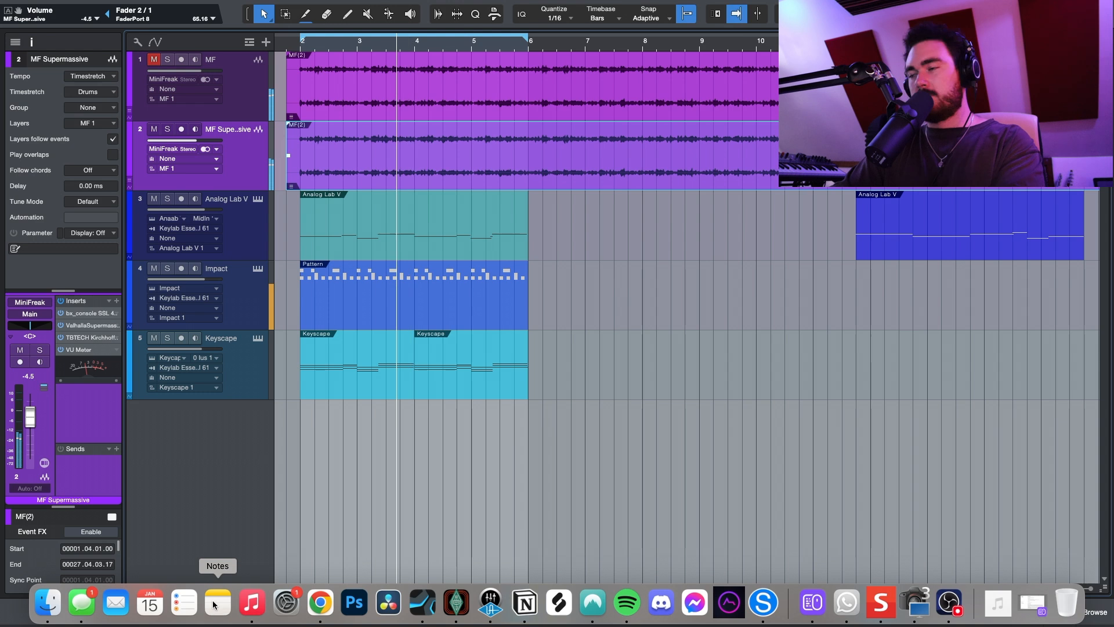